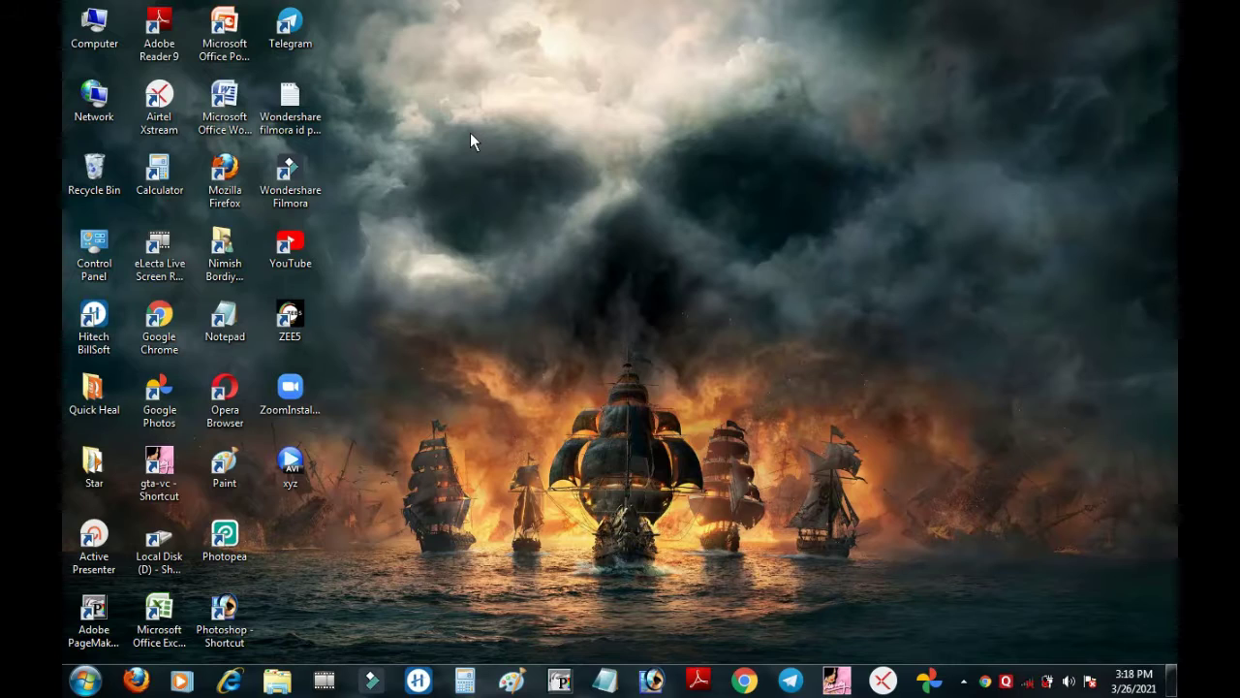
- Change the desktop icons to medium size
right_click(546, 224)
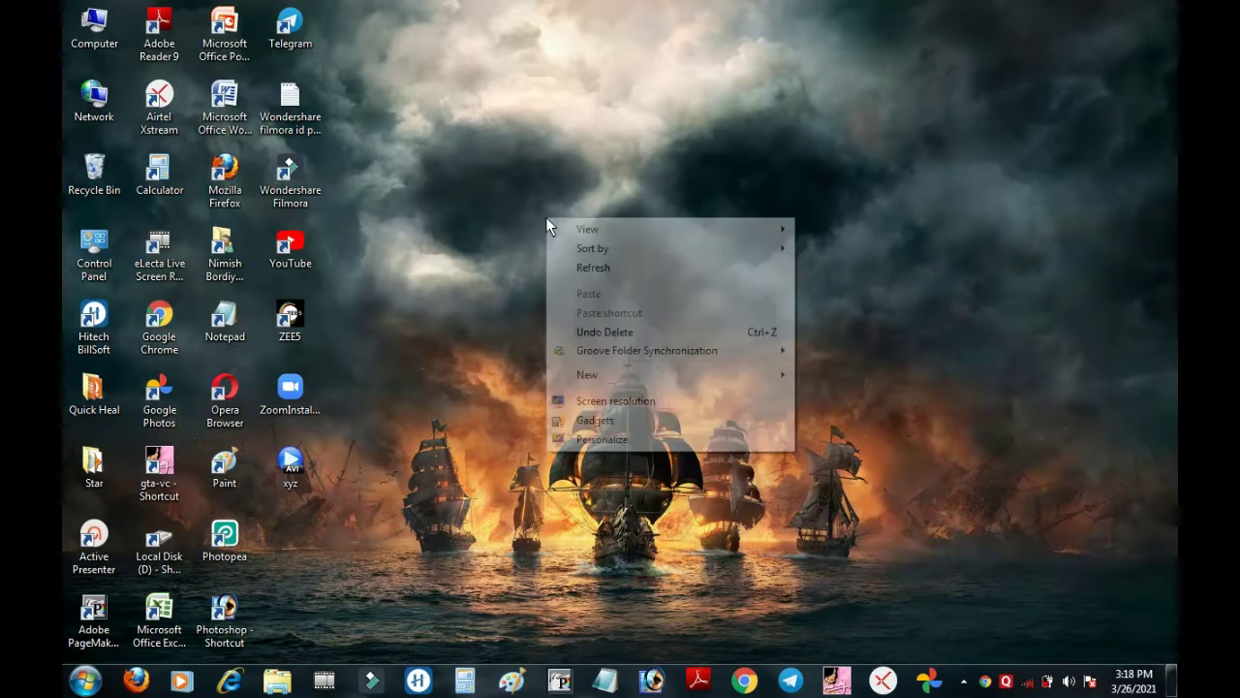
mouse_move(581, 234)
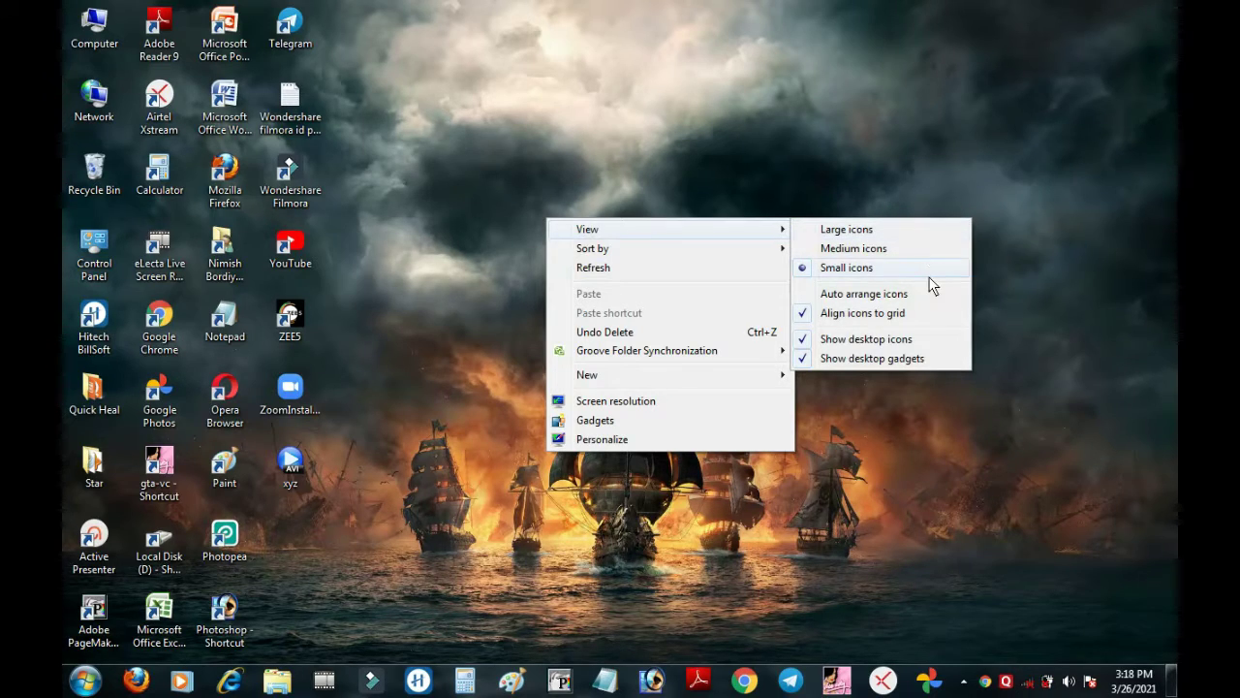
left_click(880, 249)
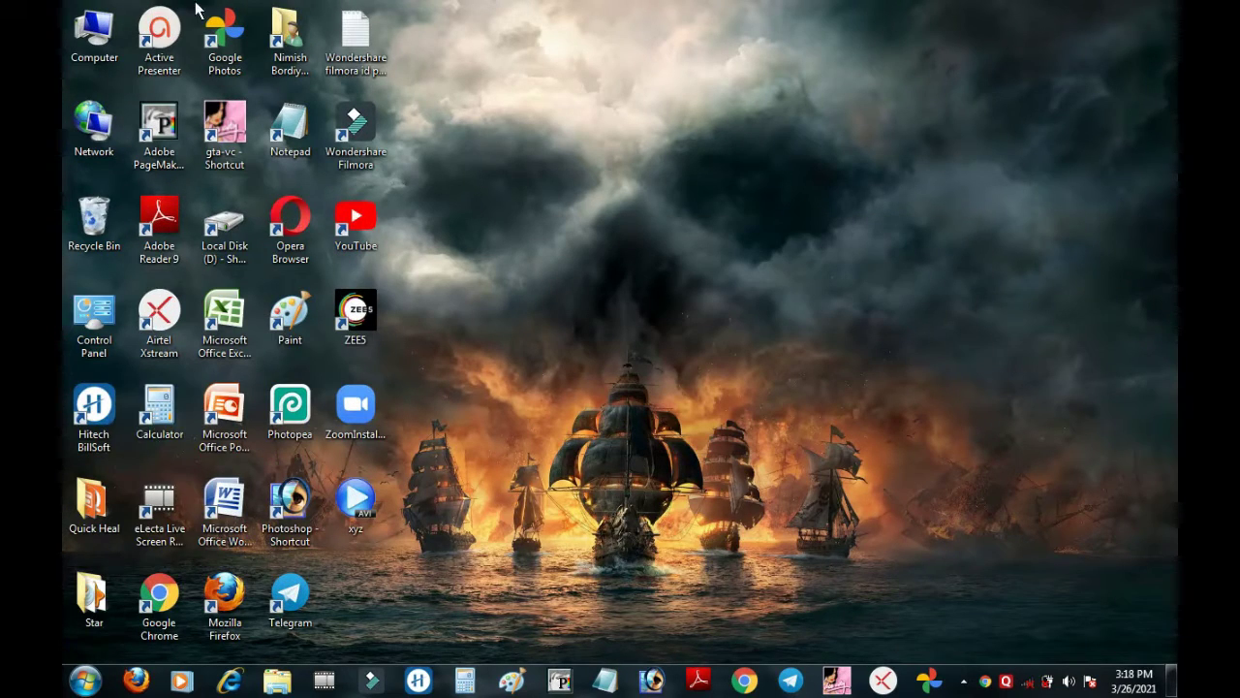
- Change the desktop icons to large size, and return them to small size
right_click(637, 122)
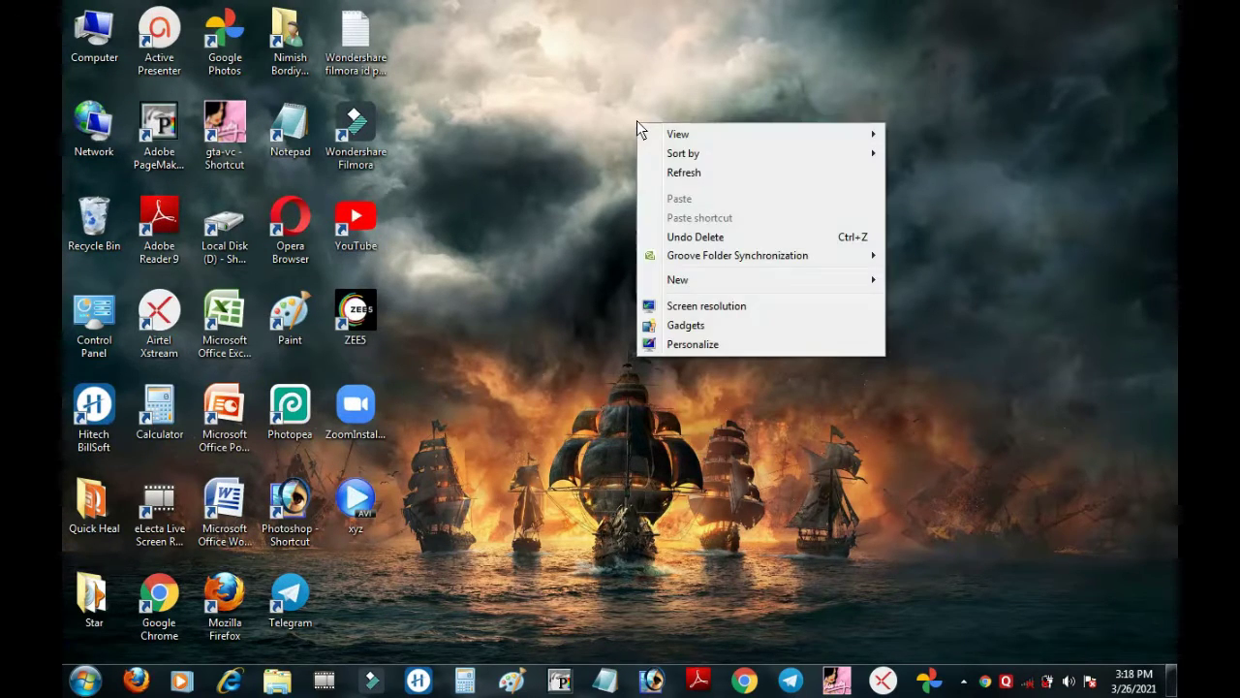
mouse_move(701, 133)
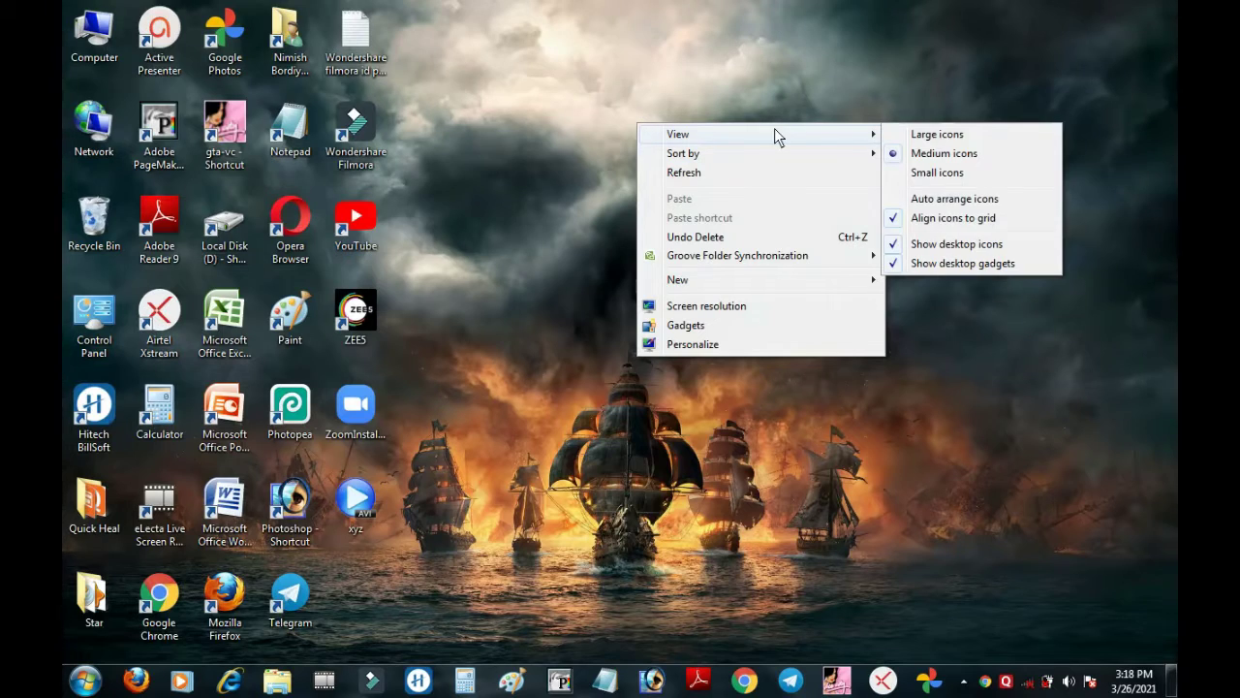
left_click(916, 134)
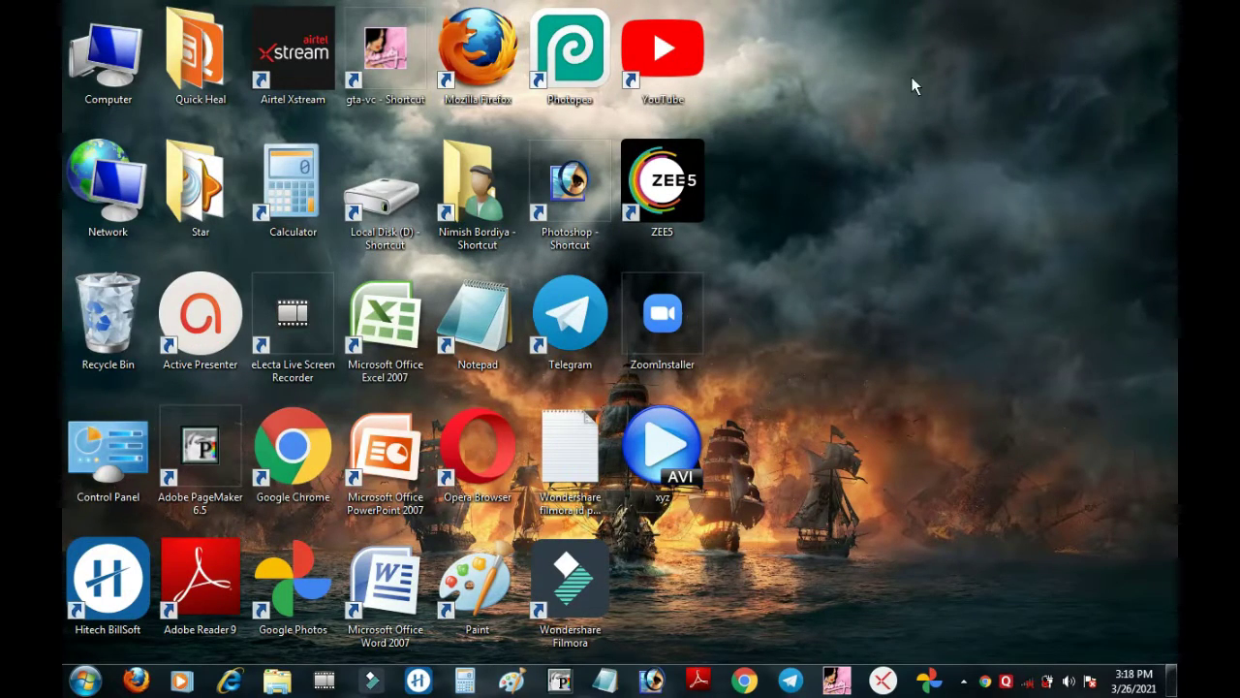
right_click(854, 75)
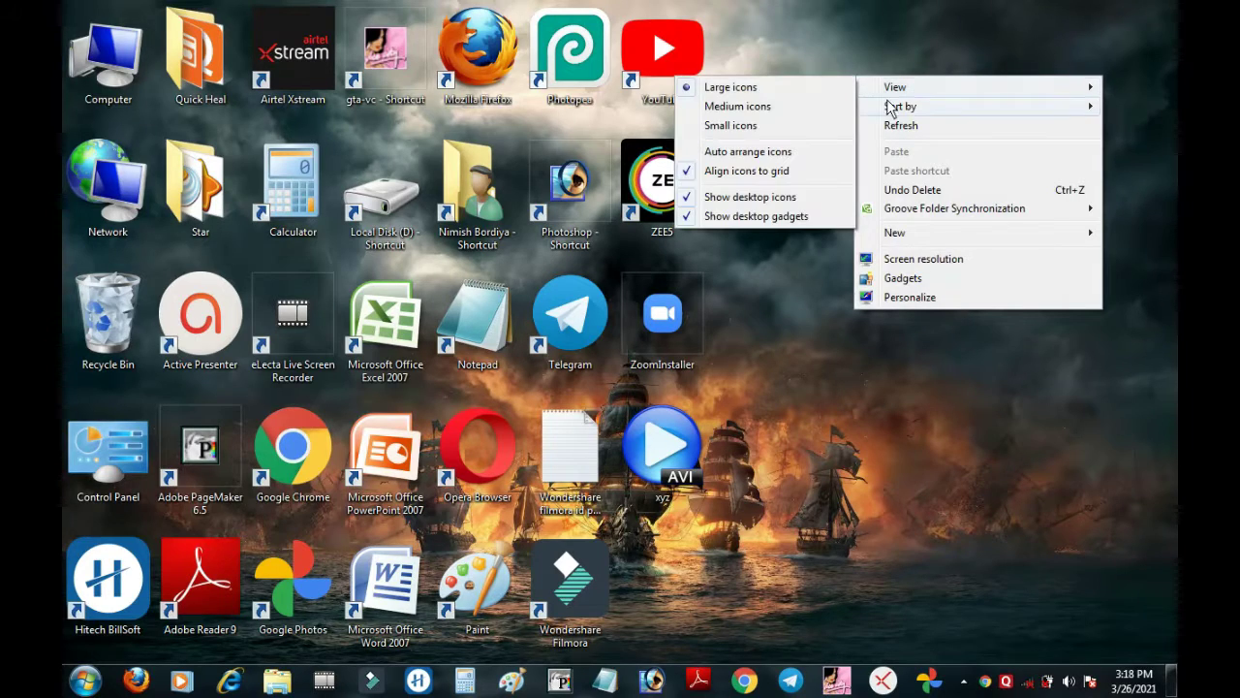
left_click(819, 137)
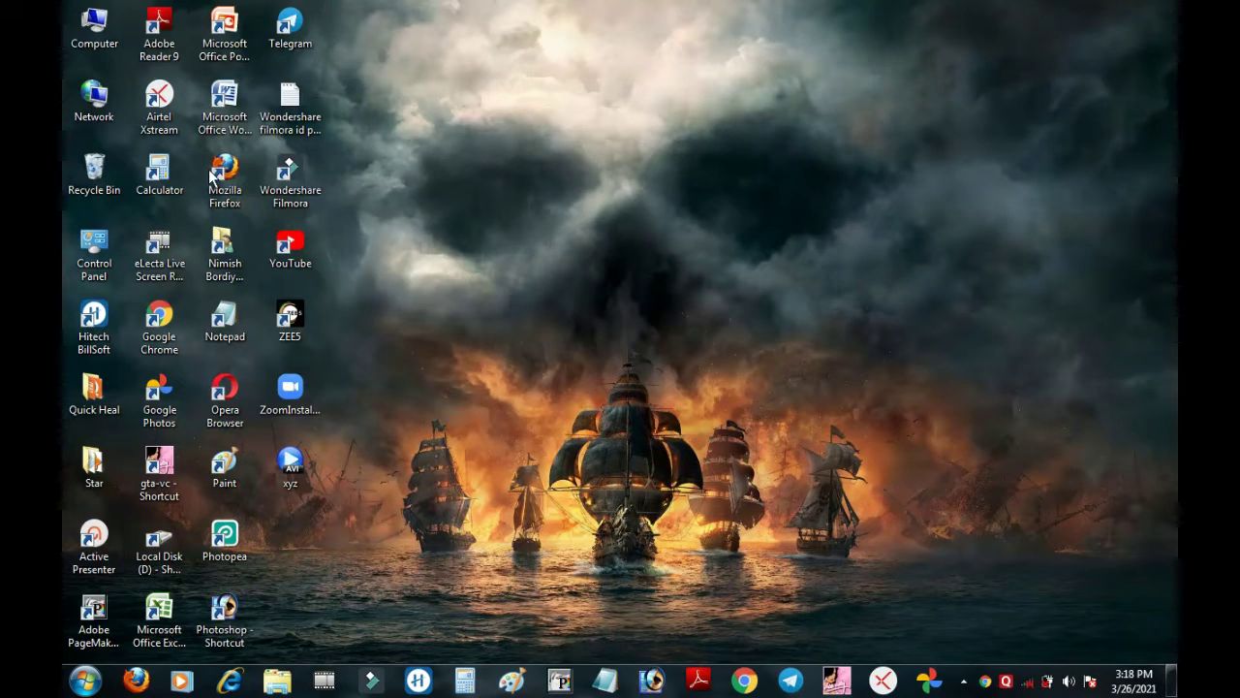
- Move the Wondershare text file, Wondershare Filmora, ZEE5 and ZoomInstaller icons individually to separate empty spots on the desktop
left_click_drag(289, 97, 944, 106)
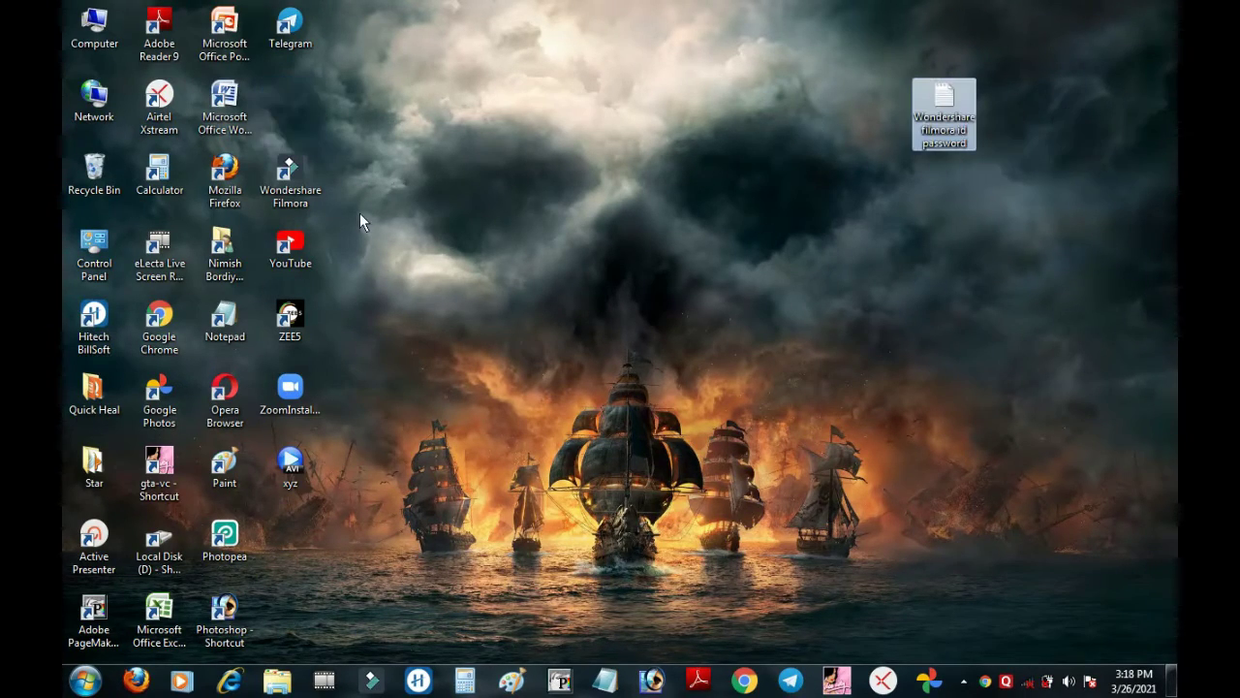
left_click_drag(290, 185, 945, 325)
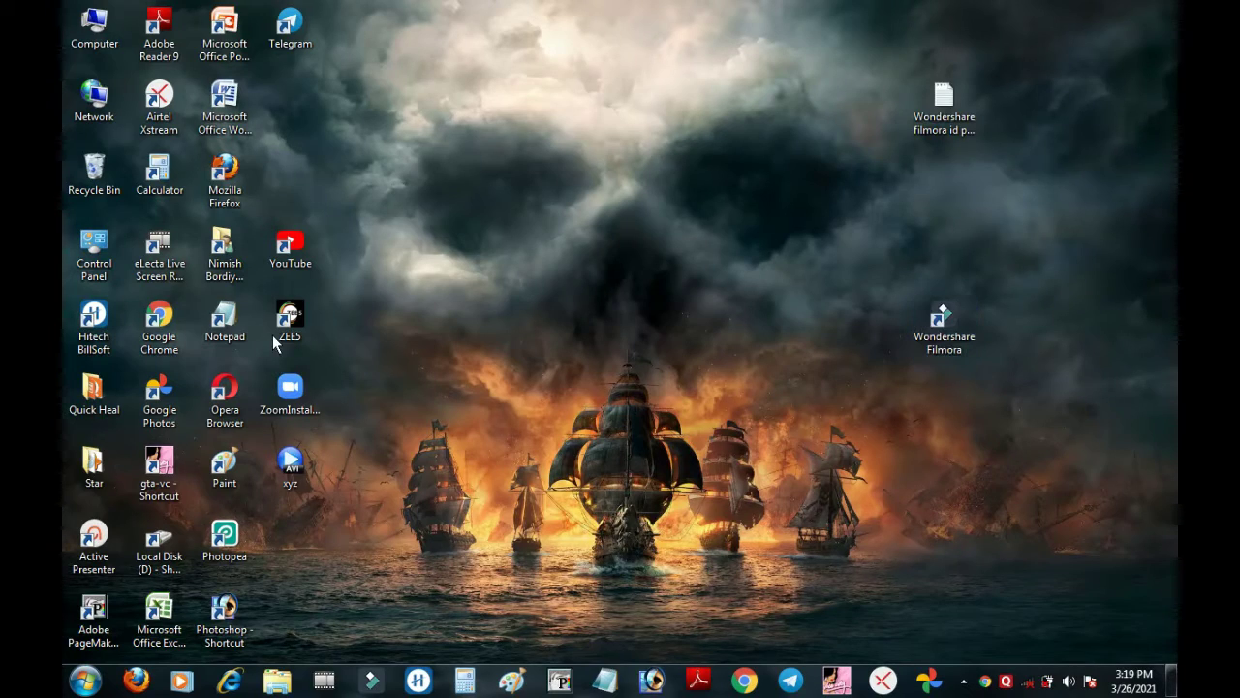
left_click_drag(286, 325, 488, 108)
left_click_drag(322, 403, 828, 619)
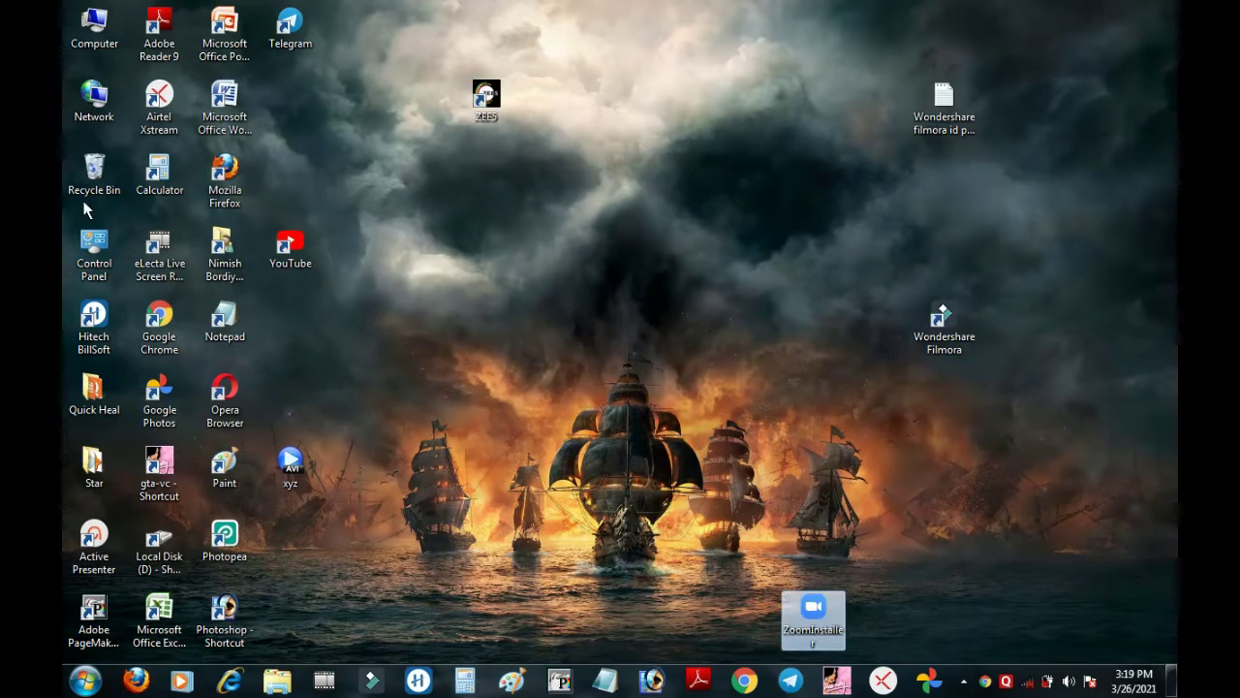
- Select the Mozilla Firefox, YouTube, Notepad and user-folder shortcuts together and move them as a group to an empty desktop area
left_click_drag(383, 209, 199, 354)
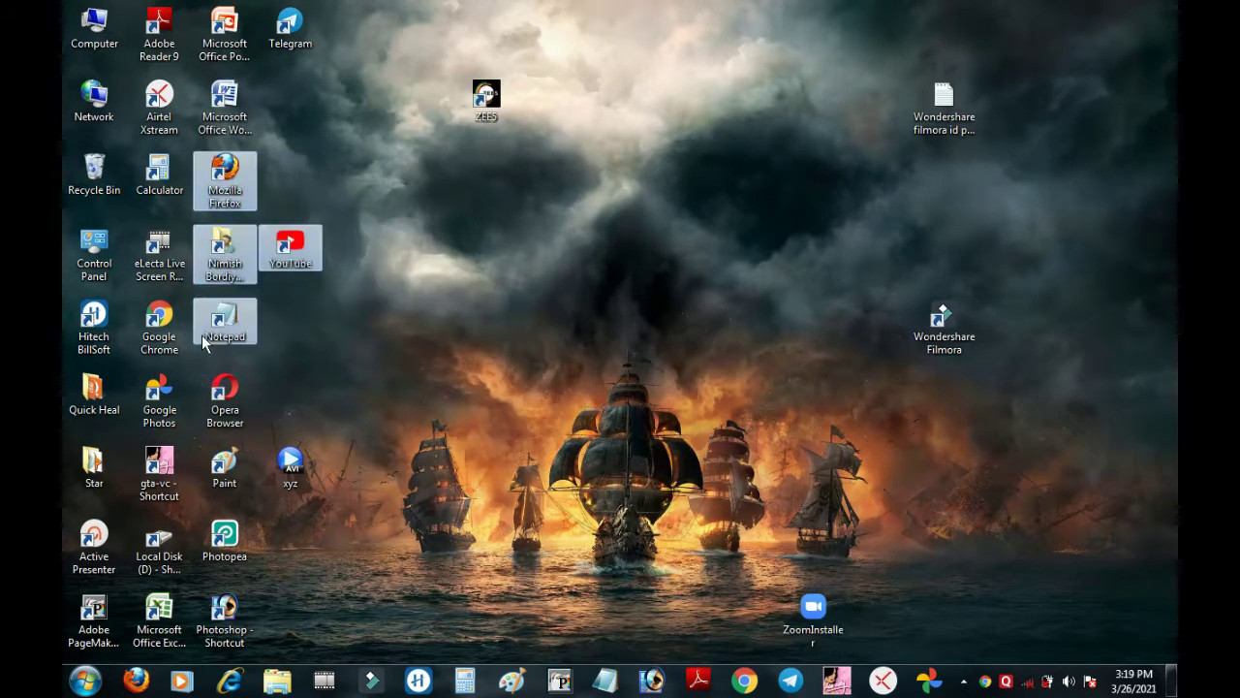
left_click_drag(242, 232, 766, 300)
left_click(539, 296)
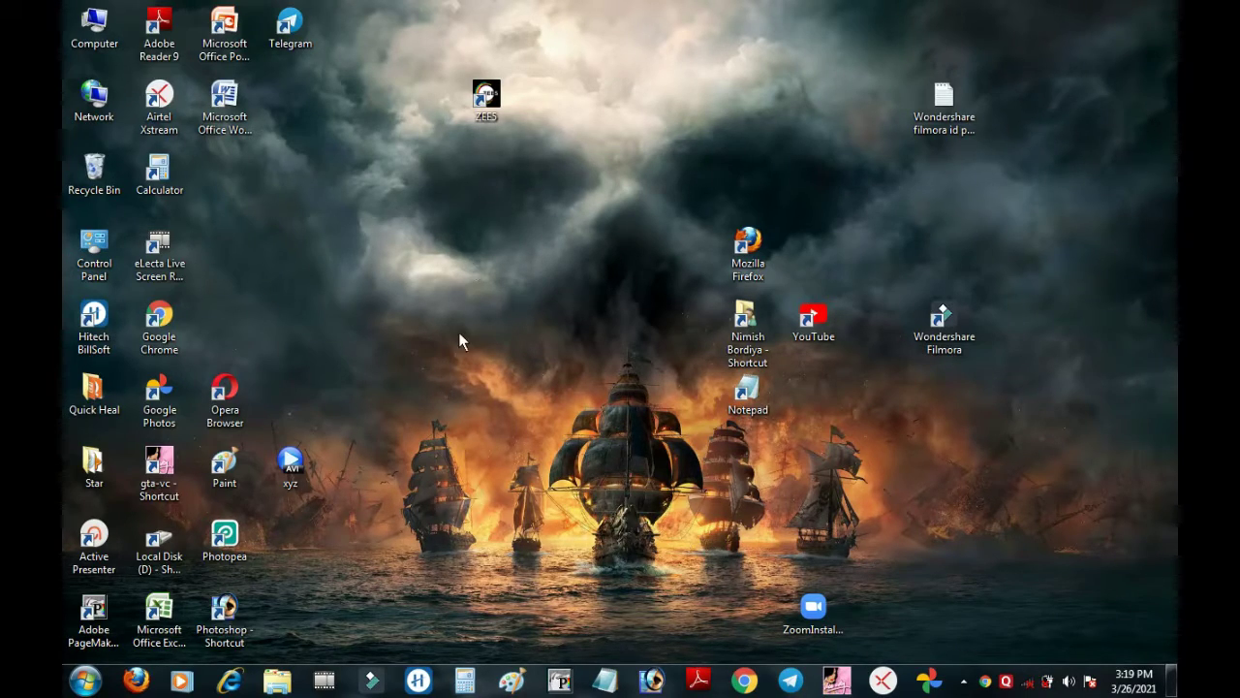
- Turn on automatic arrangement of the desktop icons
right_click(471, 273)
mouse_move(507, 289)
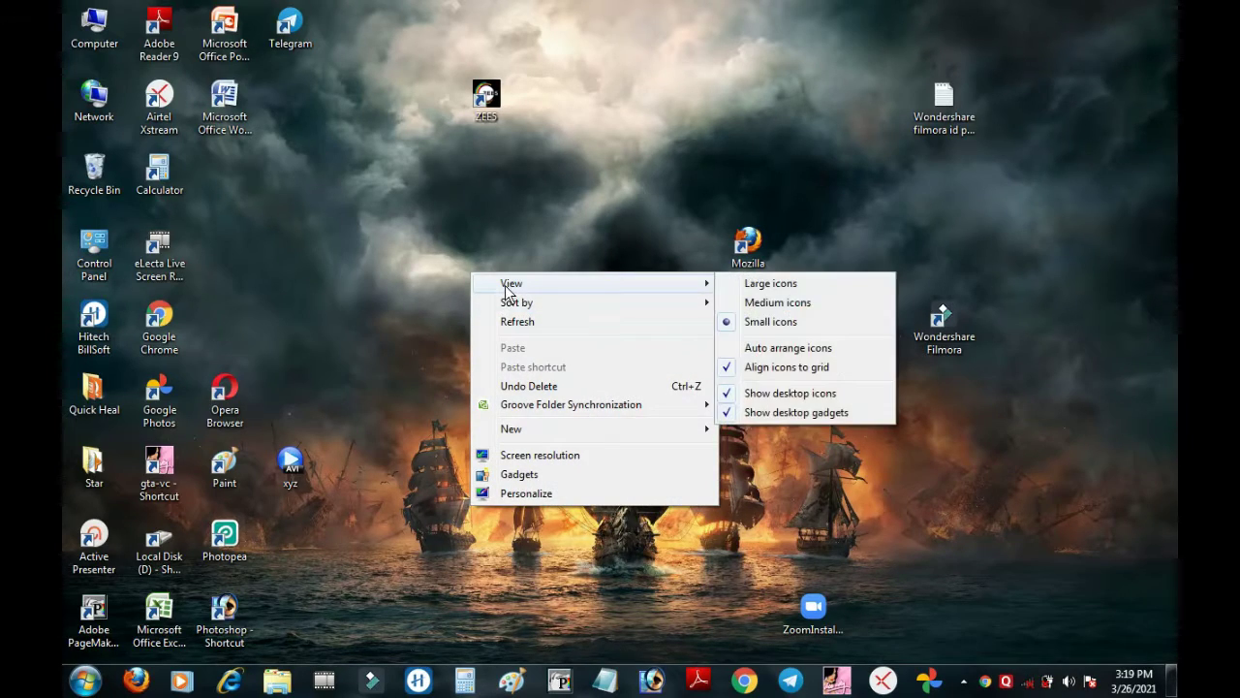
left_click(828, 349)
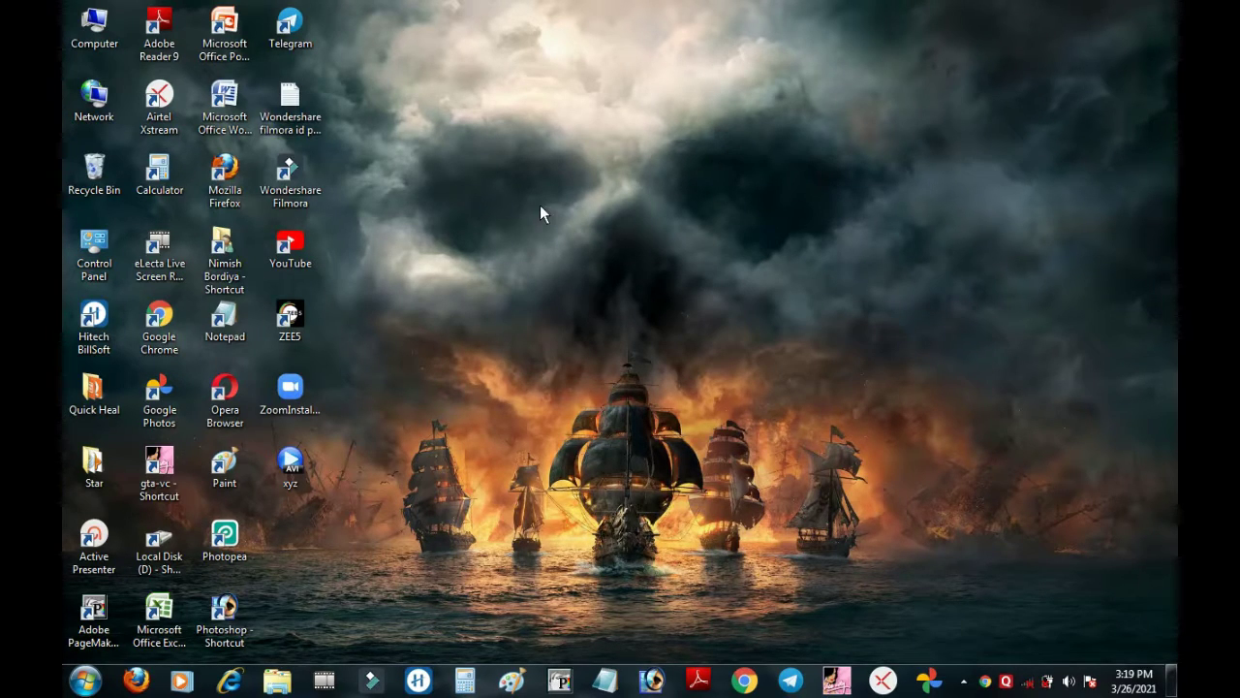
- Sort the desktop icons by size
right_click(474, 43)
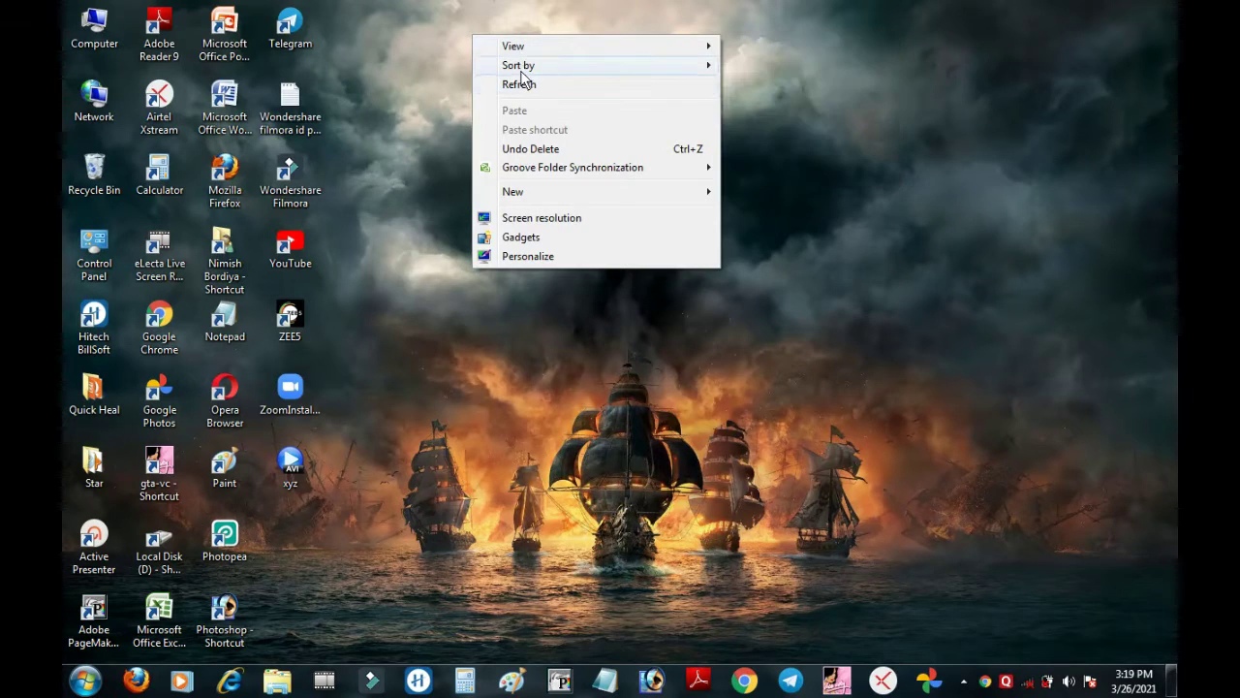
mouse_move(519, 66)
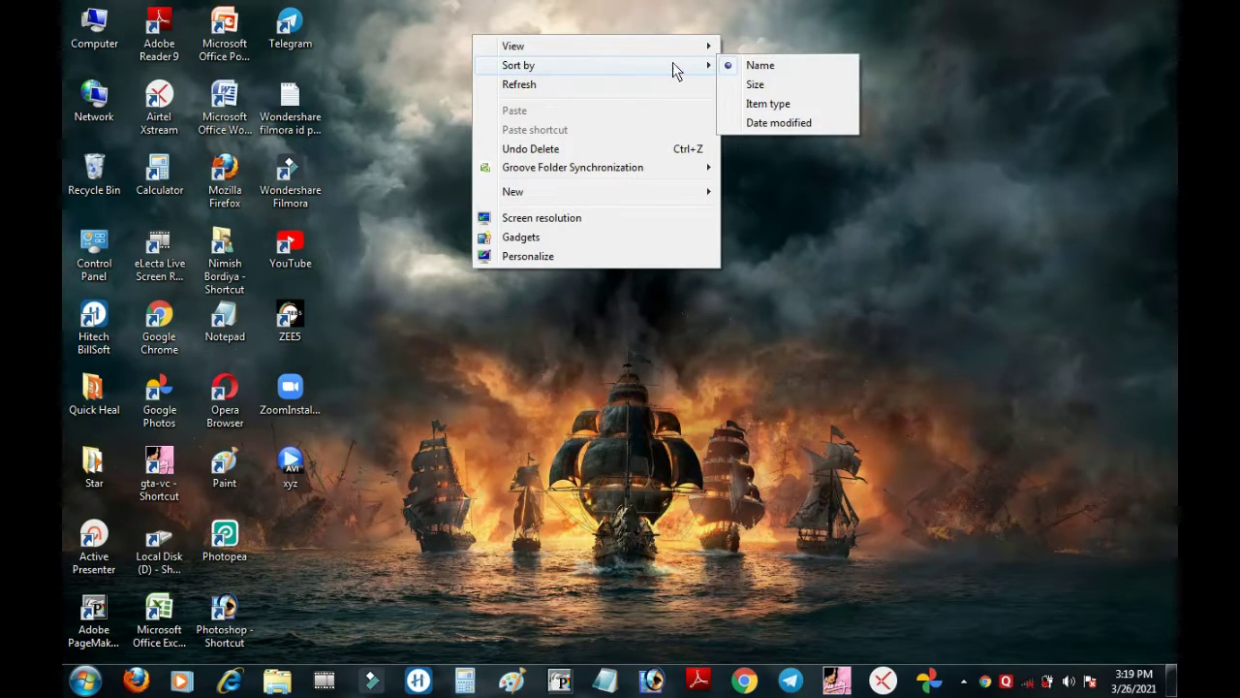
left_click(781, 87)
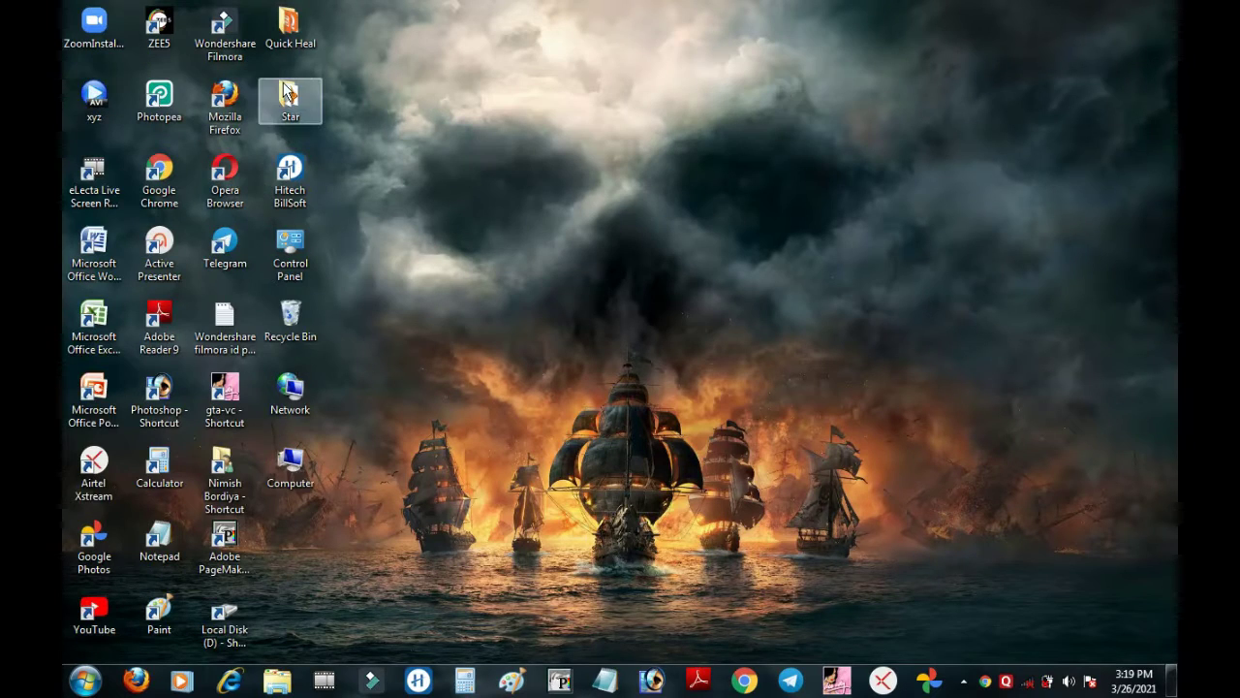
- Sort the desktop icons by item type
right_click(501, 94)
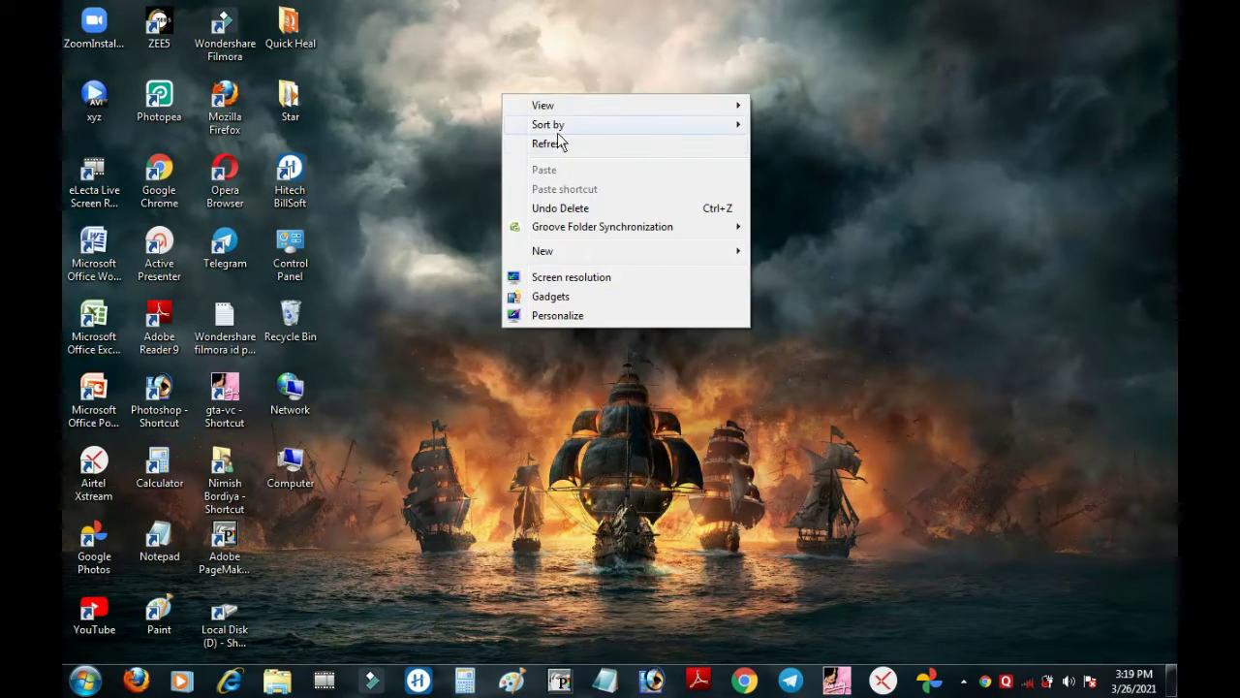
mouse_move(553, 127)
left_click(827, 164)
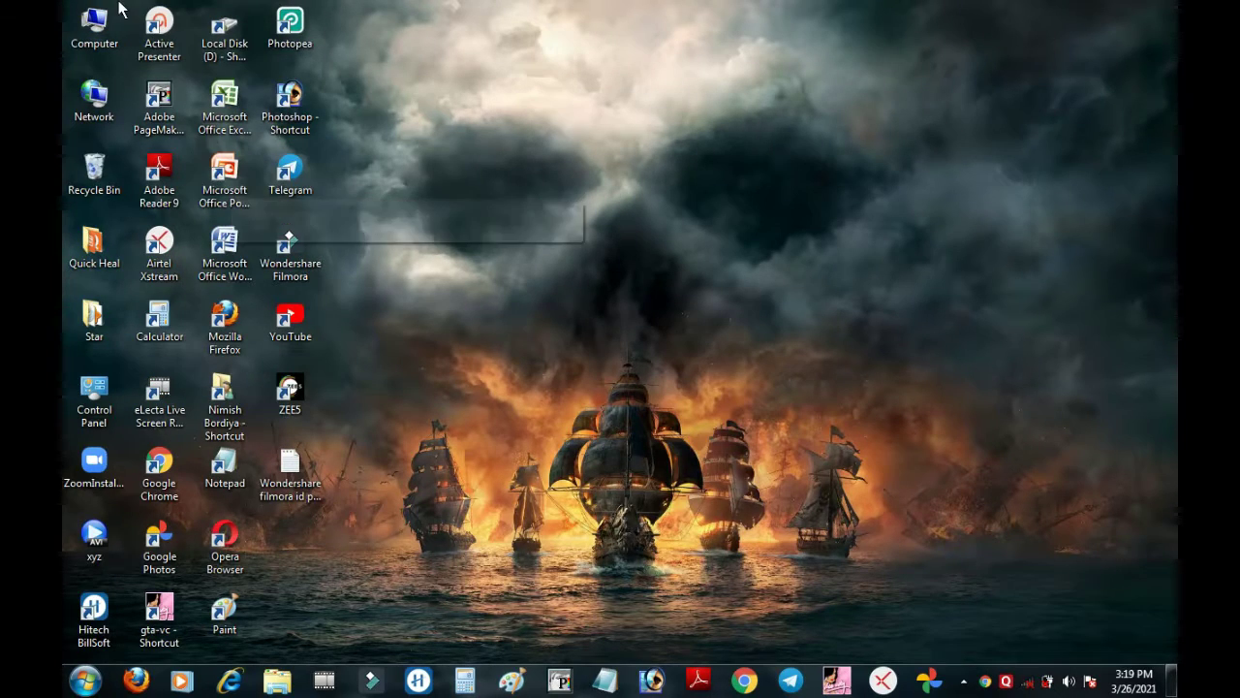
- Sort the desktop icons by date modified
right_click(561, 64)
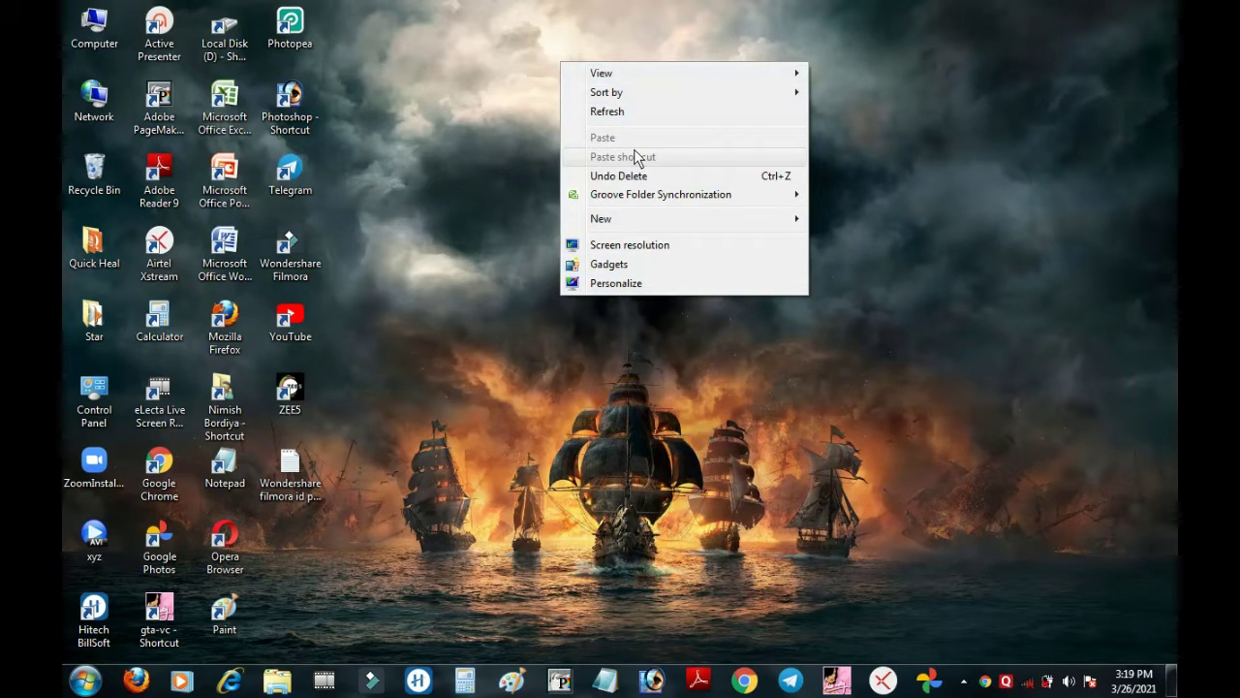
mouse_move(627, 97)
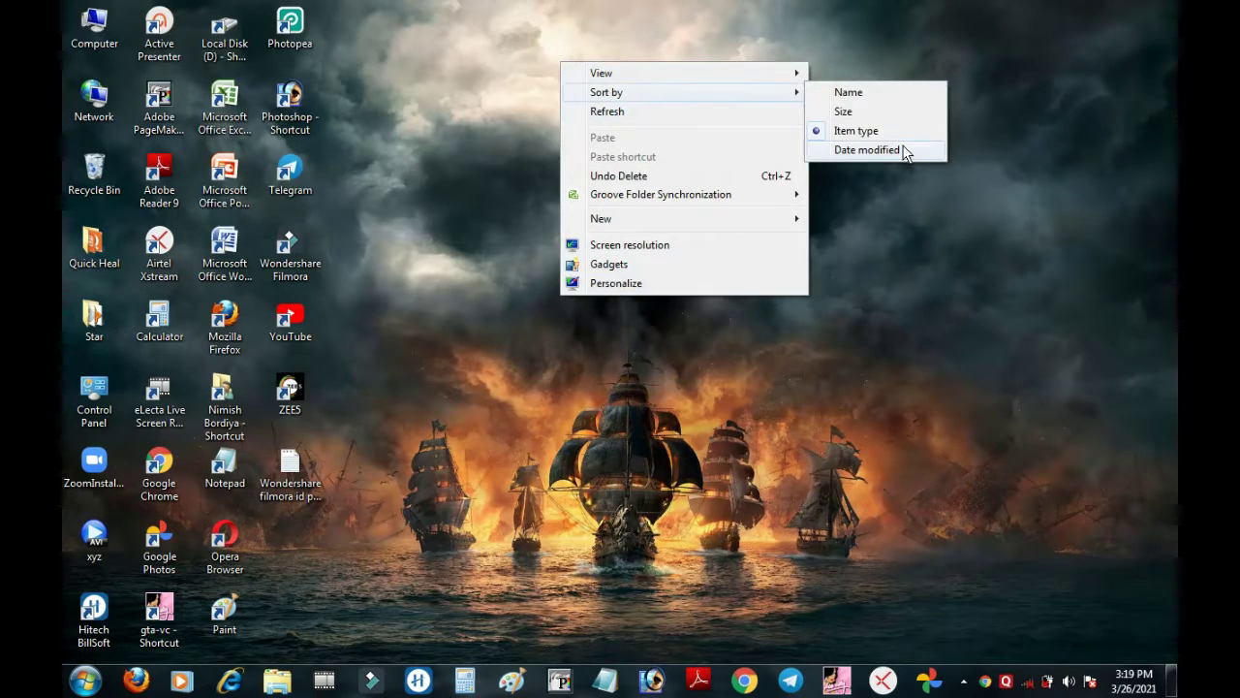
left_click(868, 150)
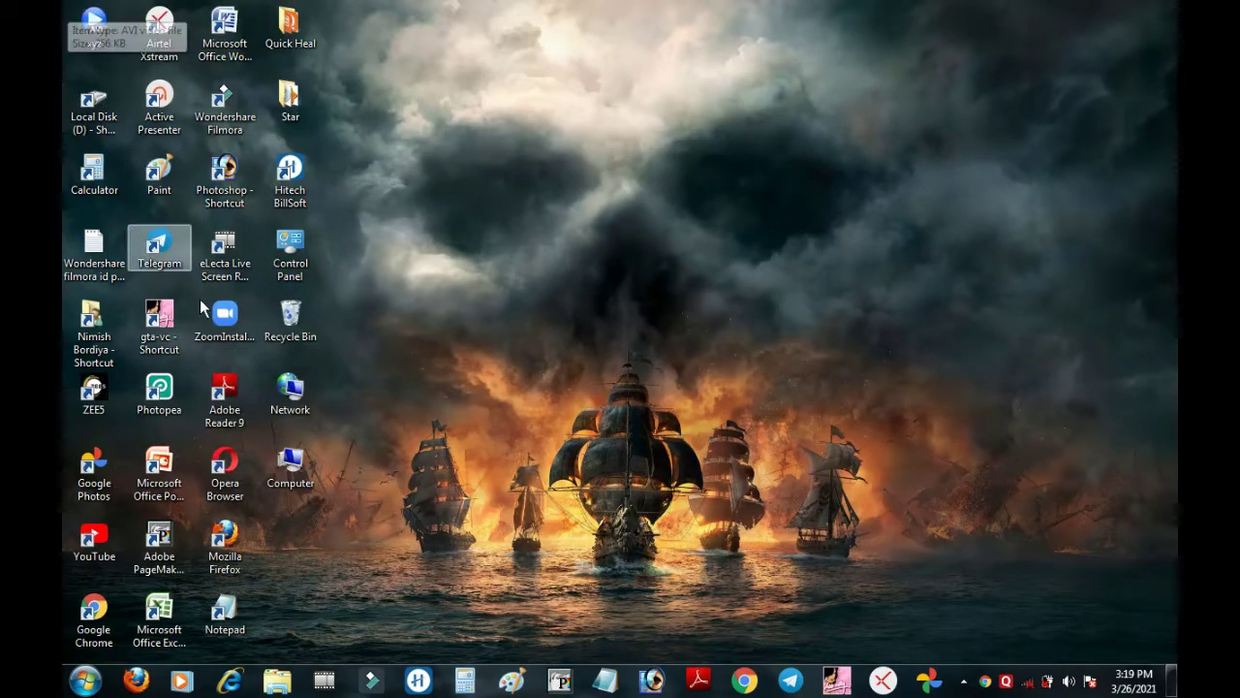
- Sort the desktop icons by name and refresh the desktop
right_click(431, 113)
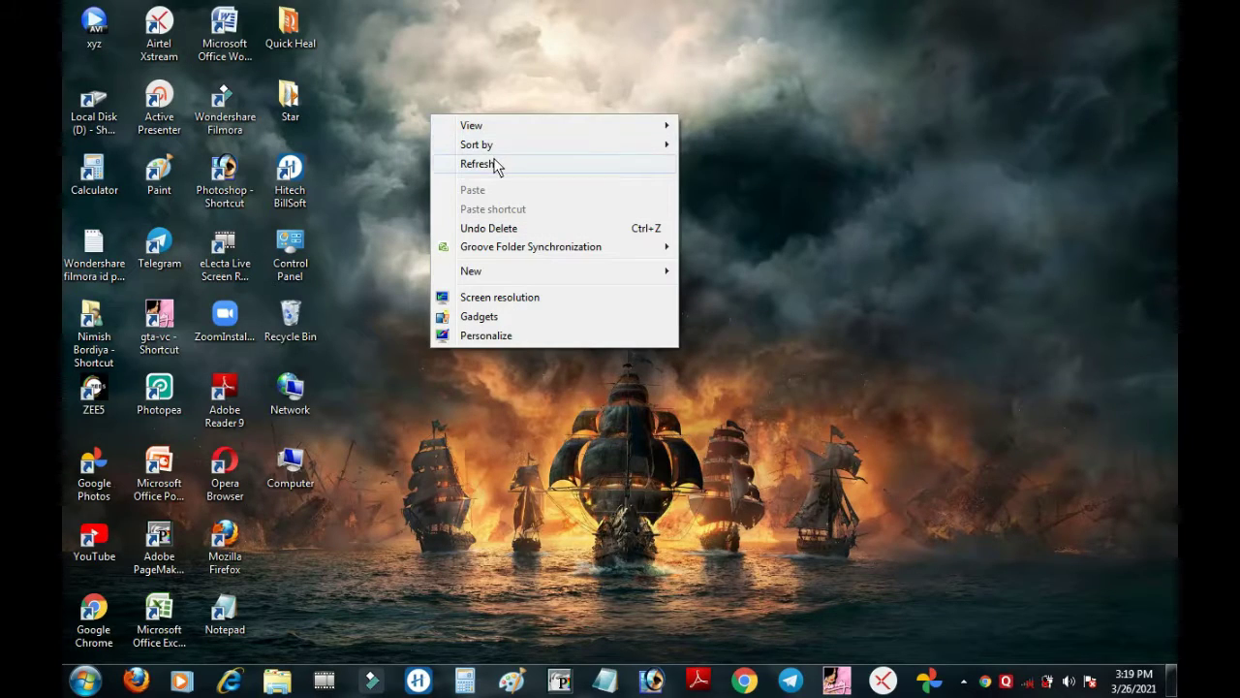
mouse_move(501, 147)
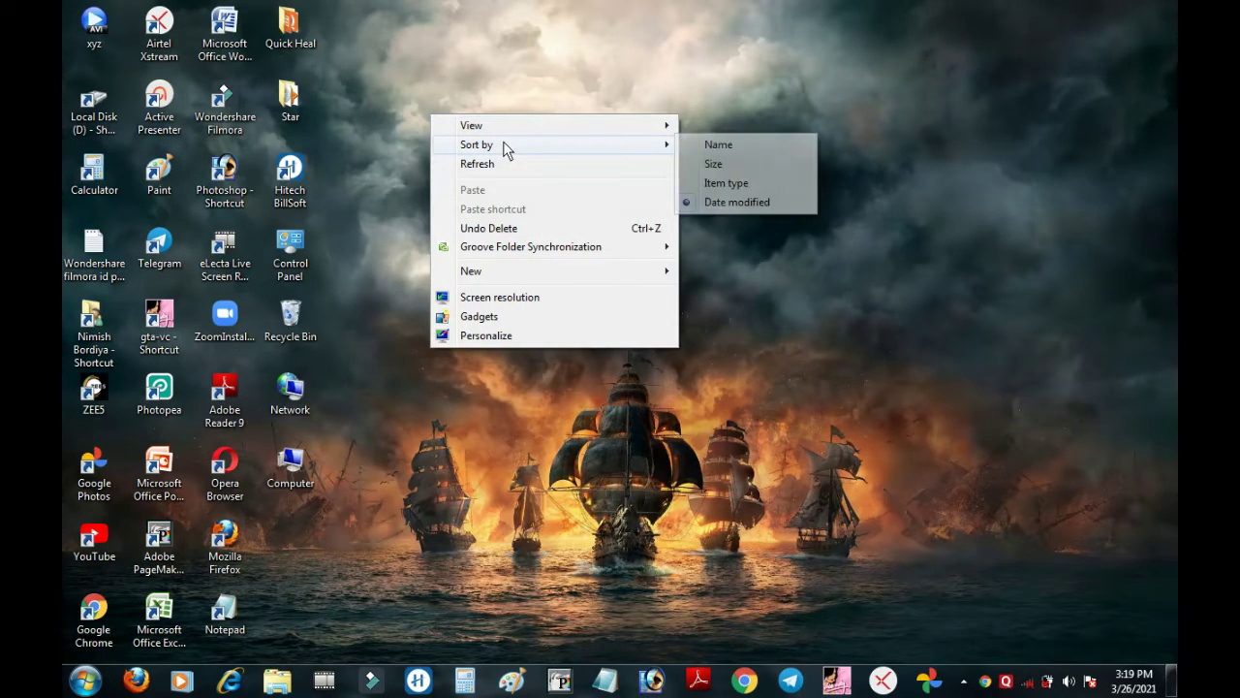
left_click(774, 137)
right_click(485, 74)
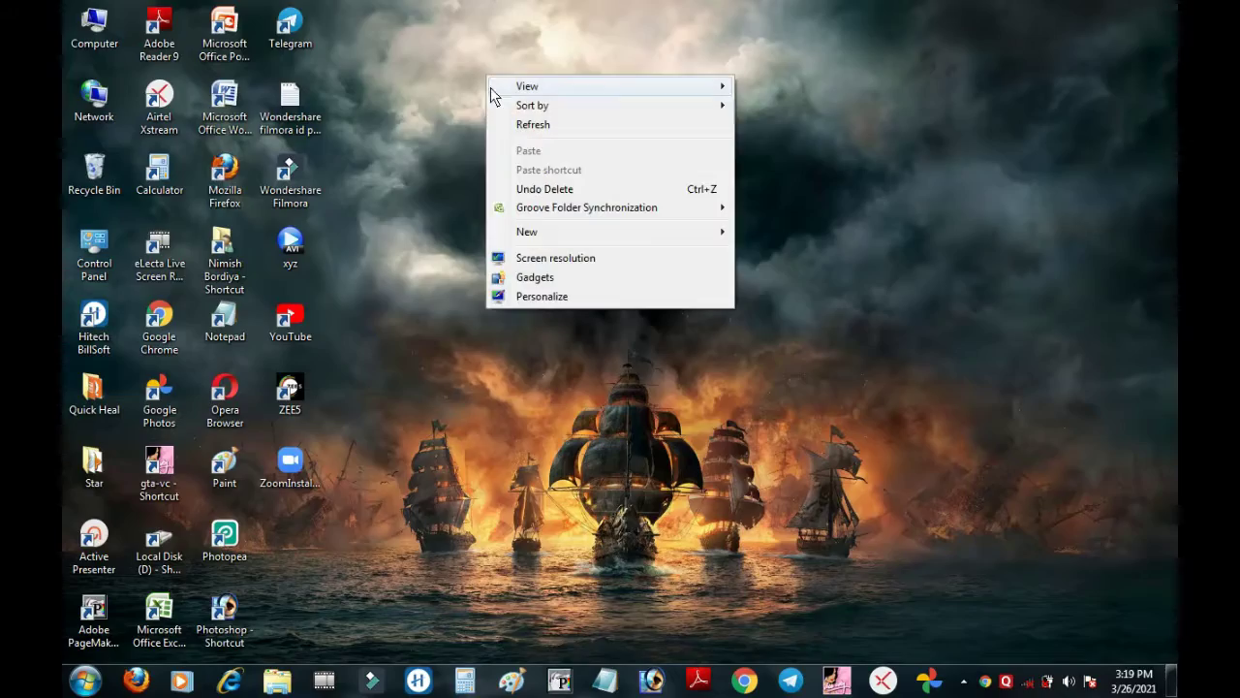
left_click(531, 125)
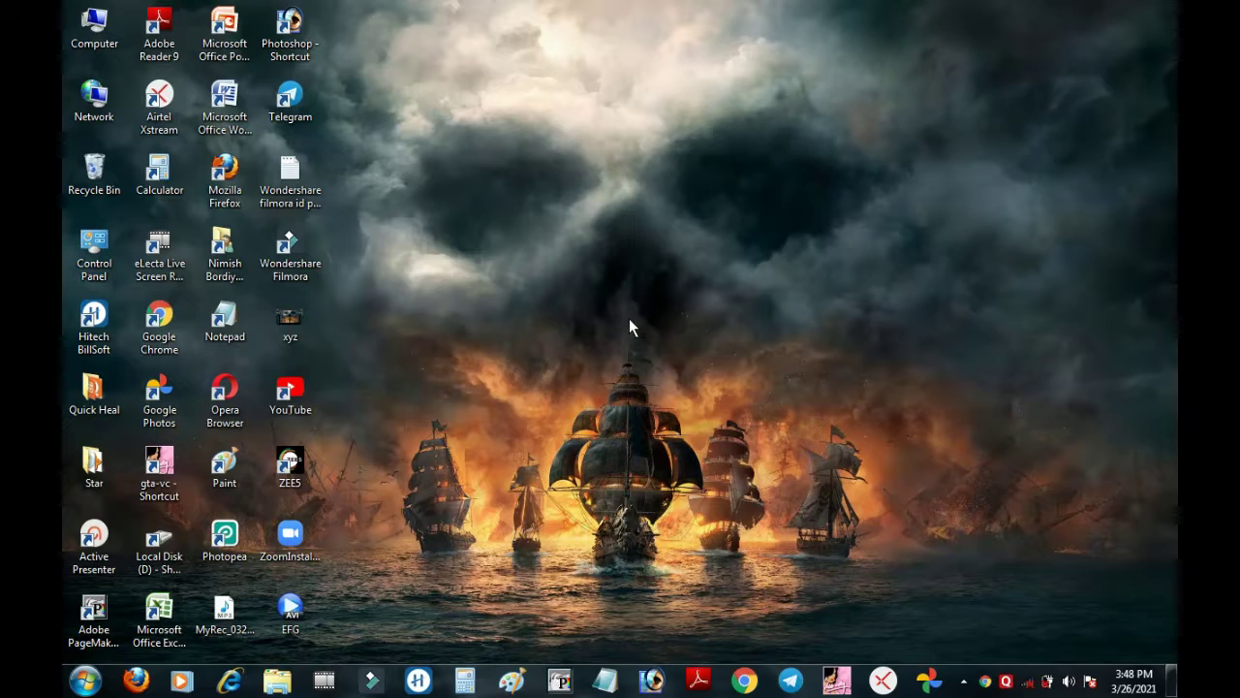
- Search the installed programs for OSK and launch the On-Screen Keyboard
left_click(85, 681)
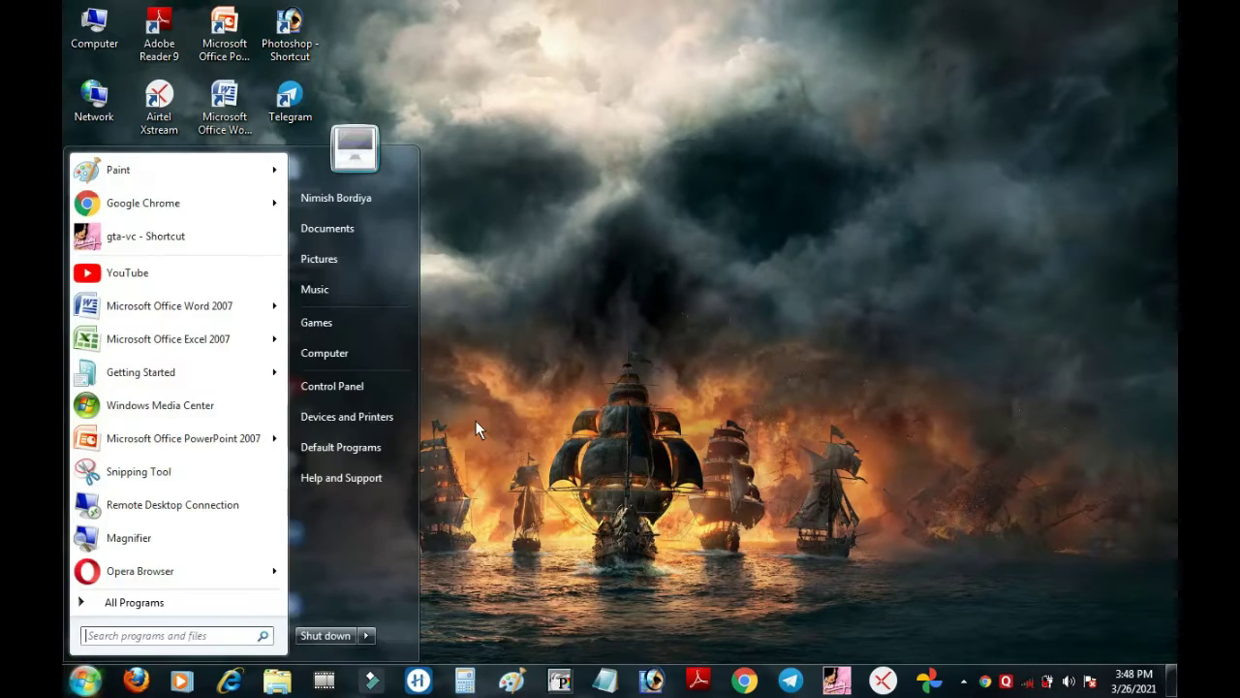
left_click(184, 645)
type("OSK")
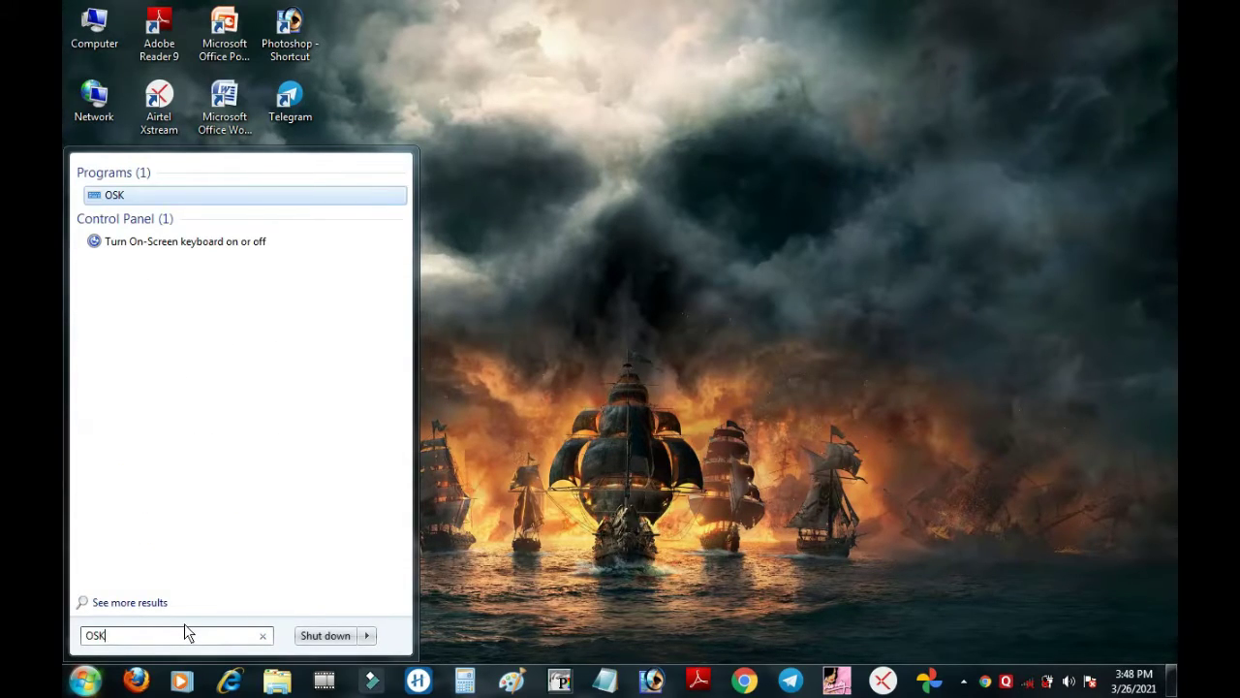
key("Return")
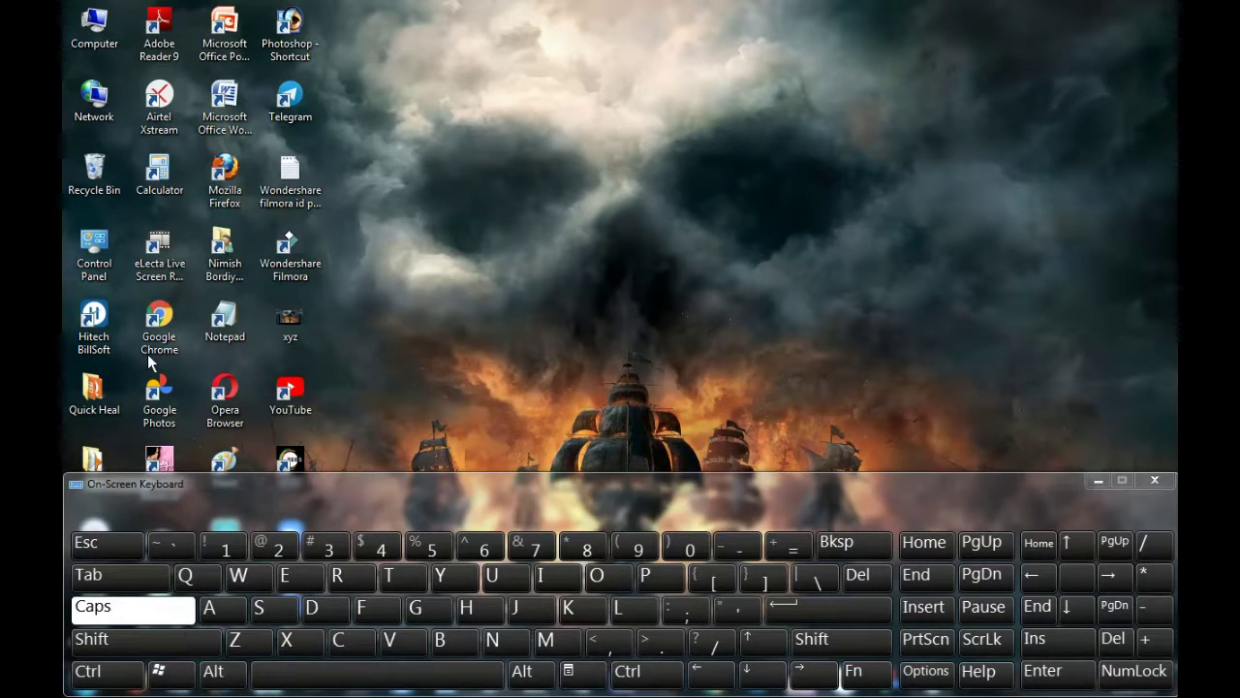
- Turn off Caps Lock and reposition the On-Screen Keyboard window just above the desktop's lower edge
key("Caps_Lock")
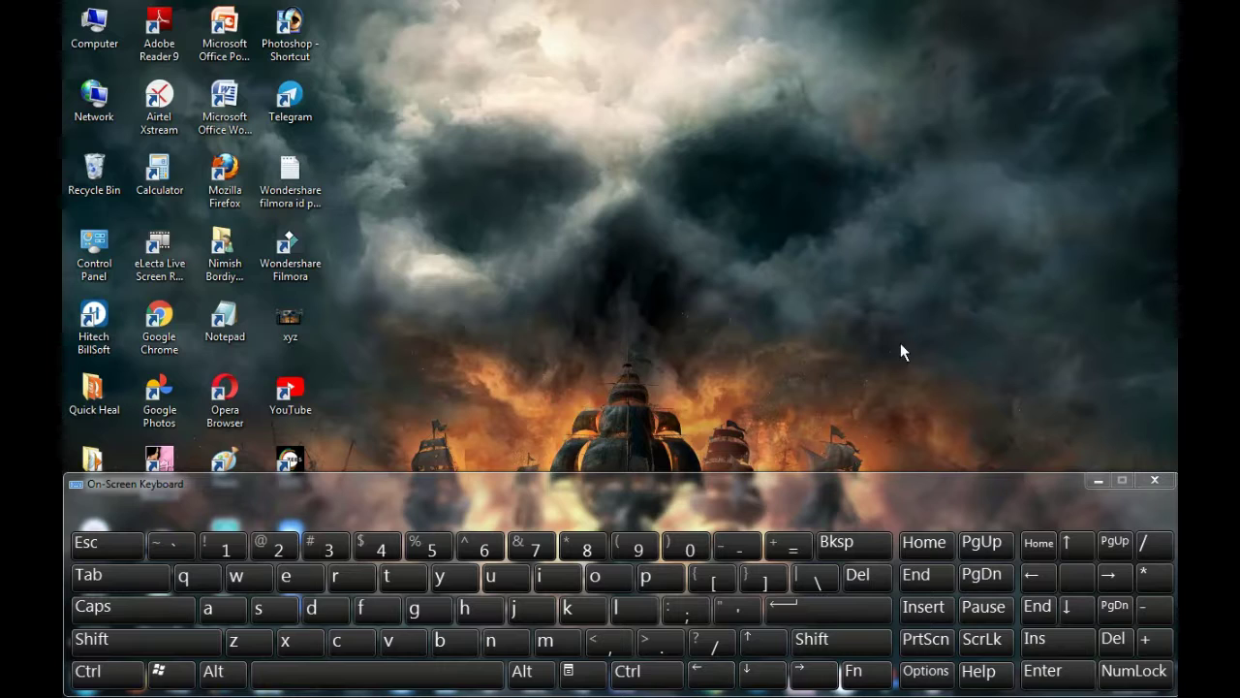
mouse_move(853, 492)
left_mouse_down()
mouse_move(873, 263)
mouse_move(873, 324)
mouse_move(838, 307)
mouse_move(842, 496)
mouse_move(829, 505)
mouse_move(844, 474)
left_mouse_up()
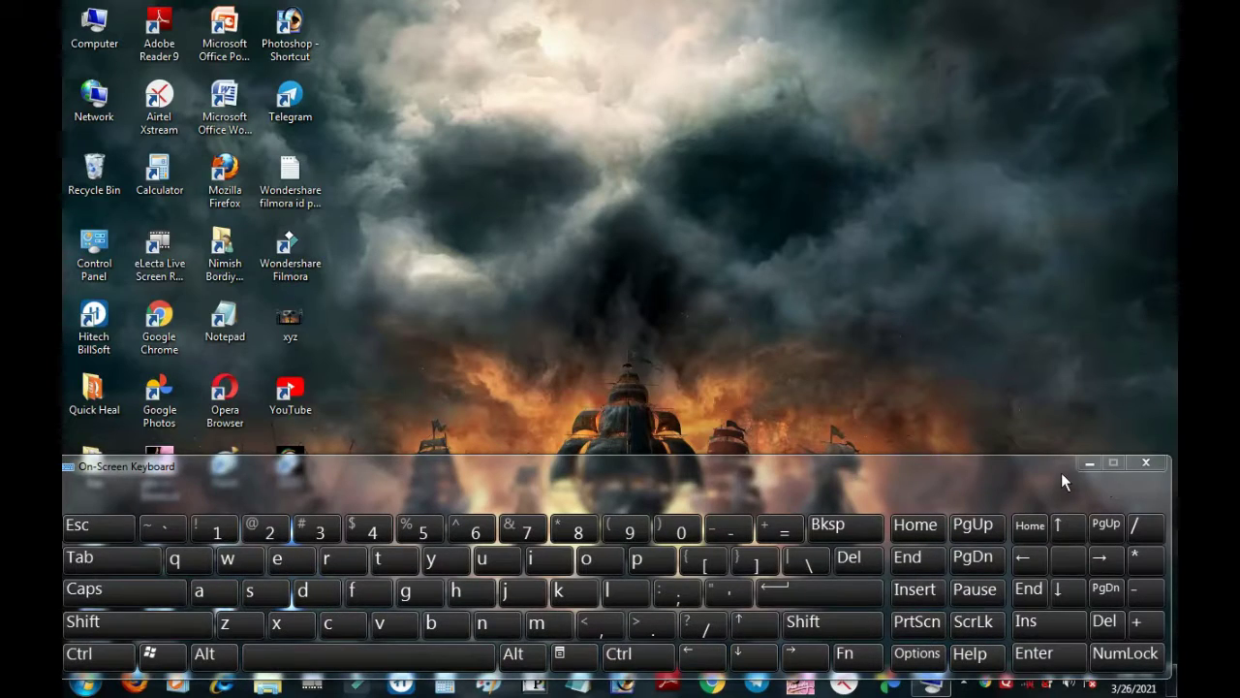
mouse_move(981, 474)
left_mouse_down()
mouse_move(982, 498)
mouse_move(983, 481)
left_mouse_up()
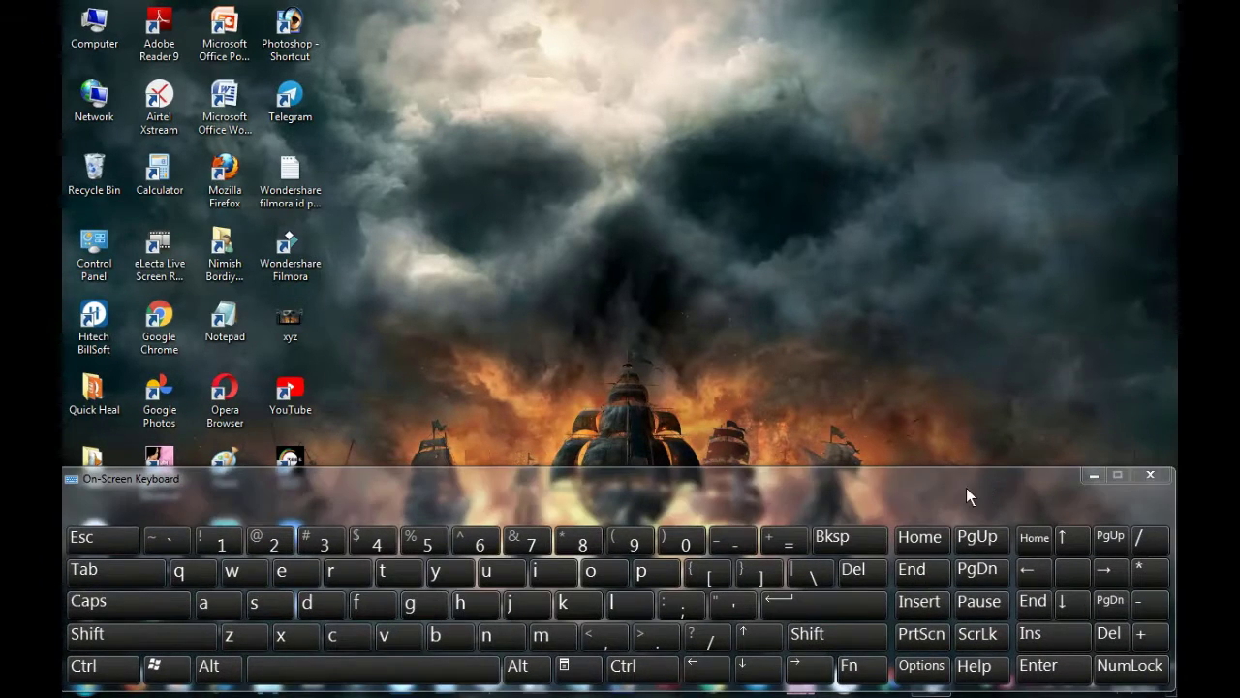
- Try out the Ctrl, Shift, Z and C keys on the On-Screen Keyboard
left_click(100, 668)
left_click(116, 635)
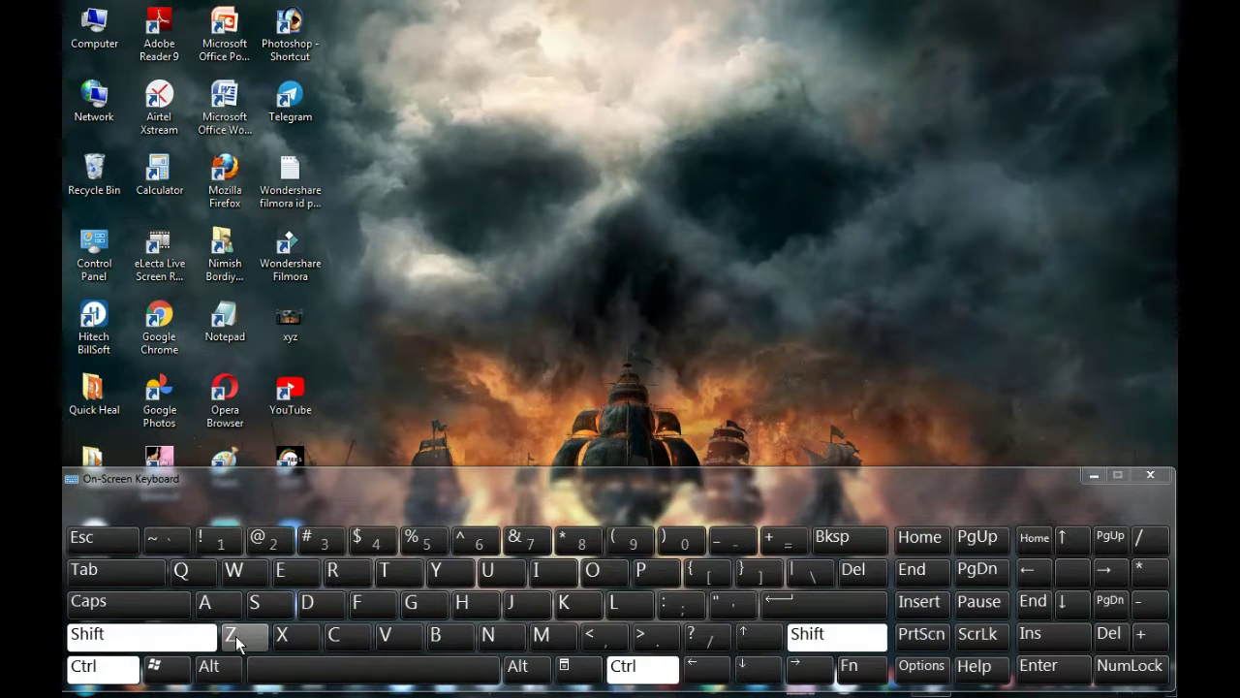
left_click(244, 635)
left_click(316, 637)
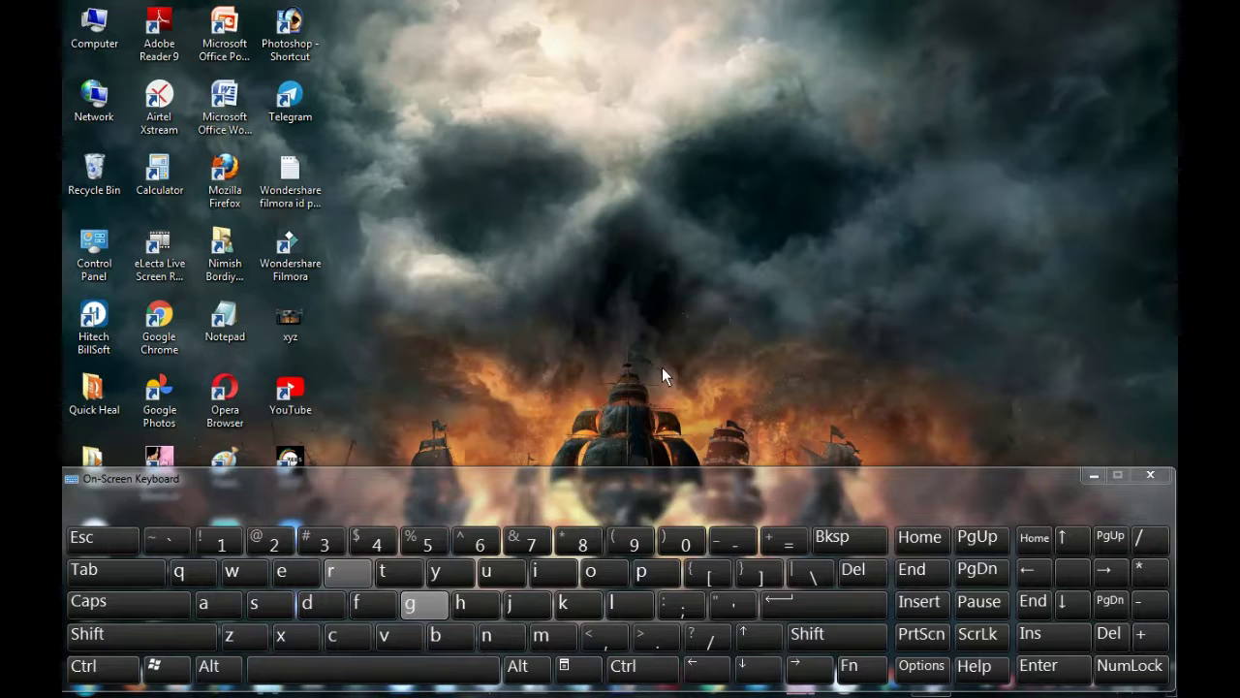
- Close the On-Screen Keyboard and move the Photoshop shortcut to the end of the desktop icons
left_click(1141, 476)
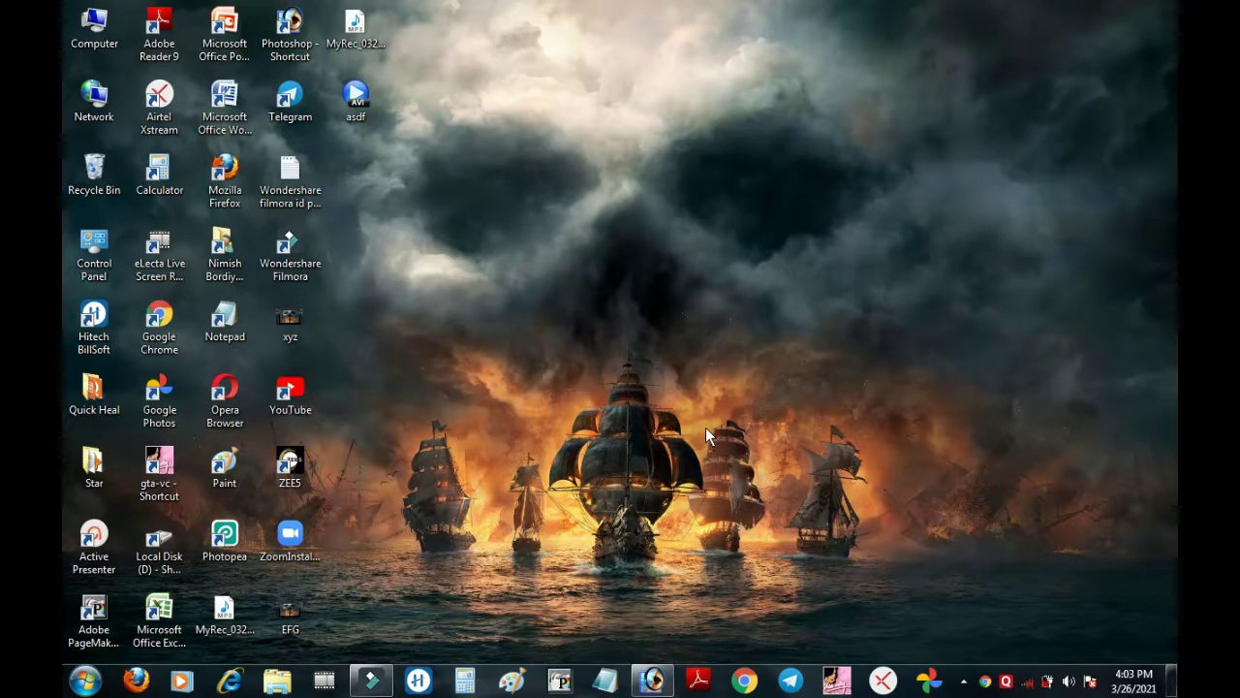
left_click(291, 27)
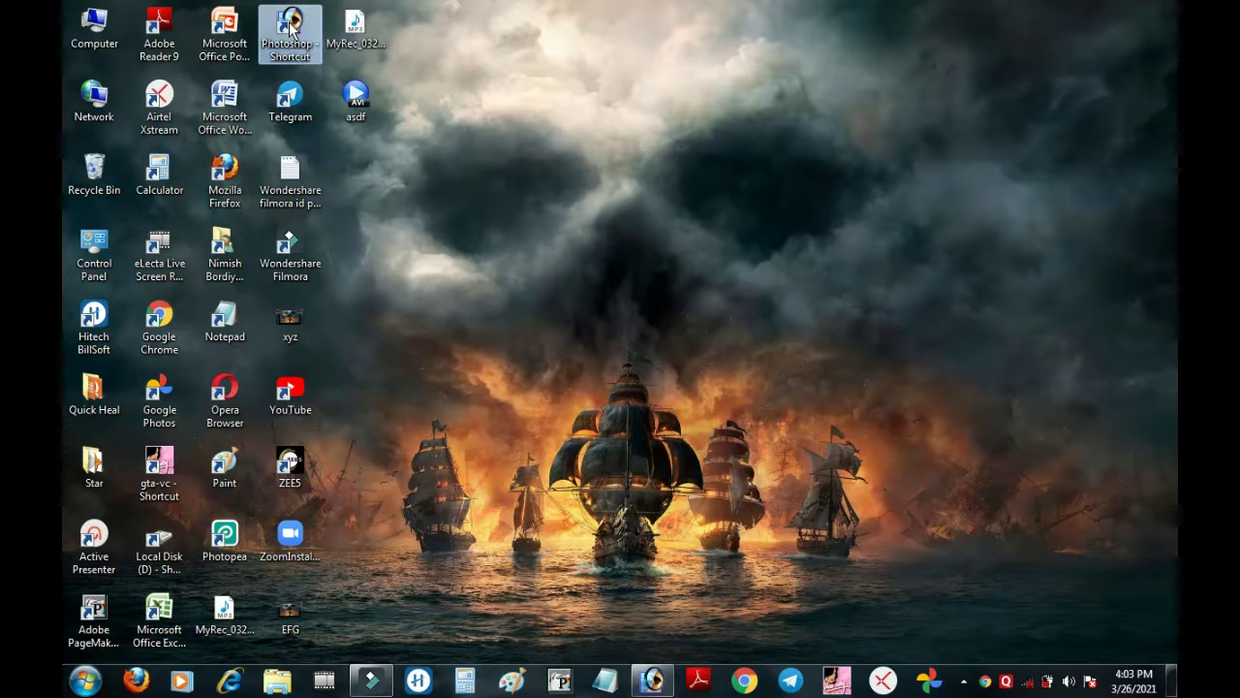
left_click_drag(293, 31, 576, 233)
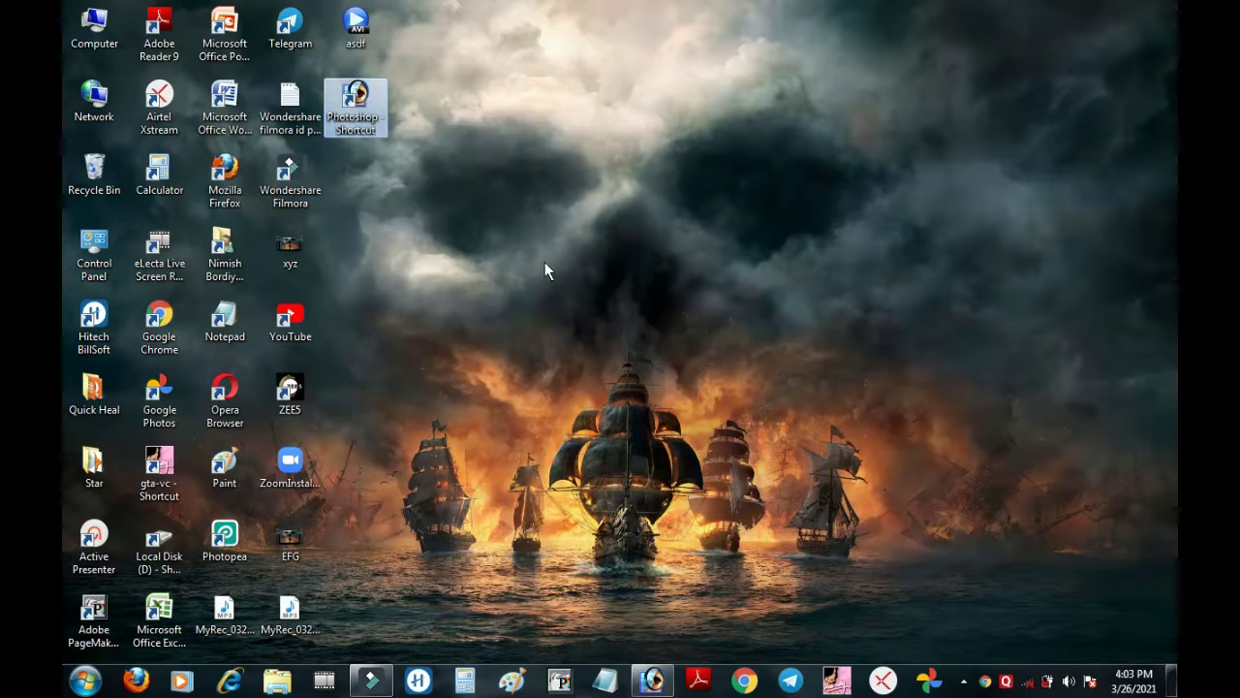
- Clear the Photoshop shortcut's assigned shortcut key in its properties and save the change
right_click(367, 108)
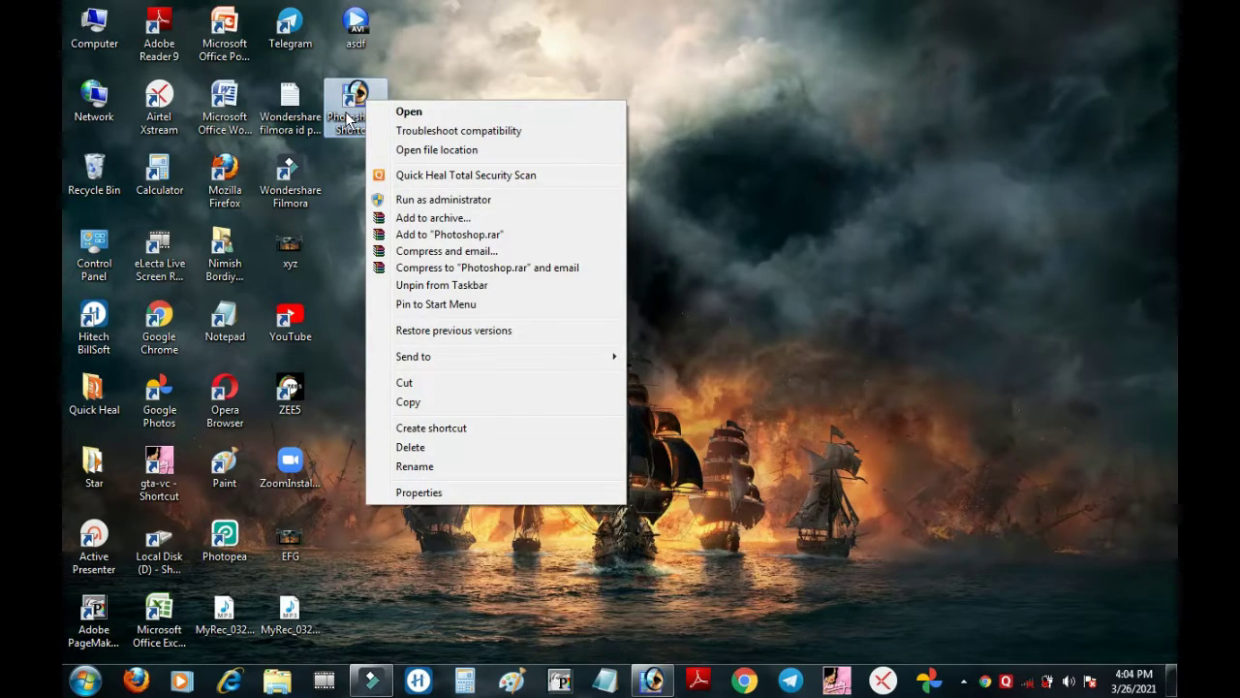
left_click(481, 492)
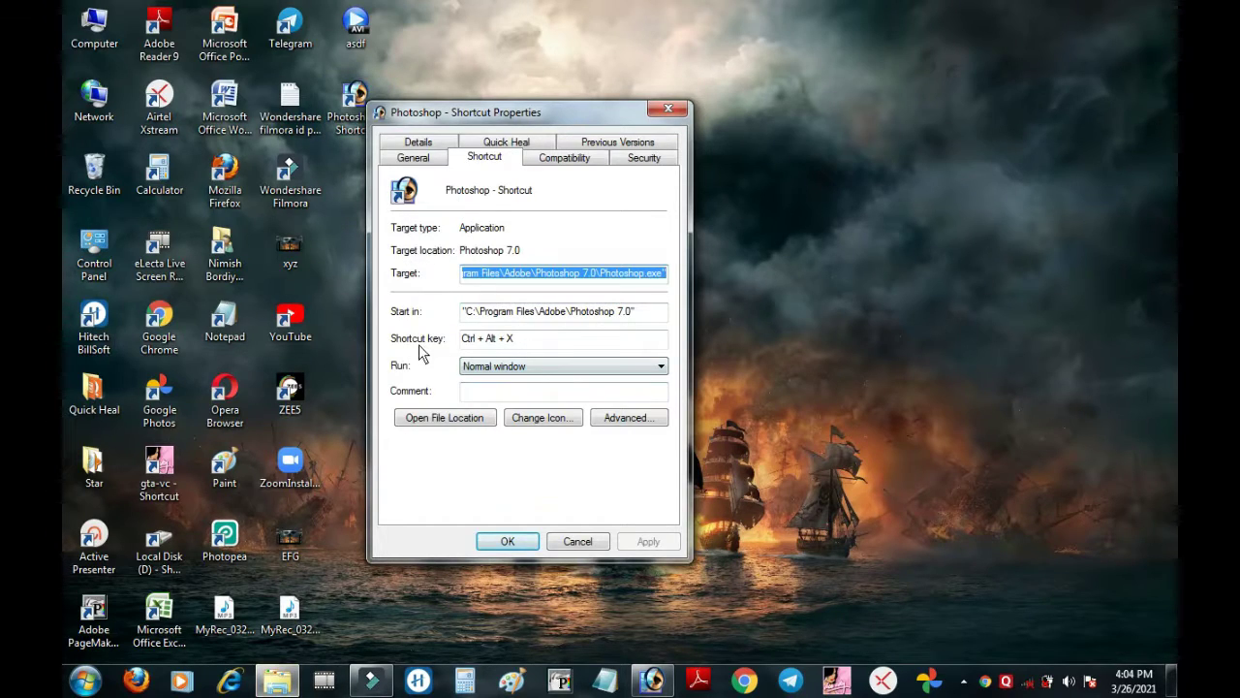
left_click(564, 345)
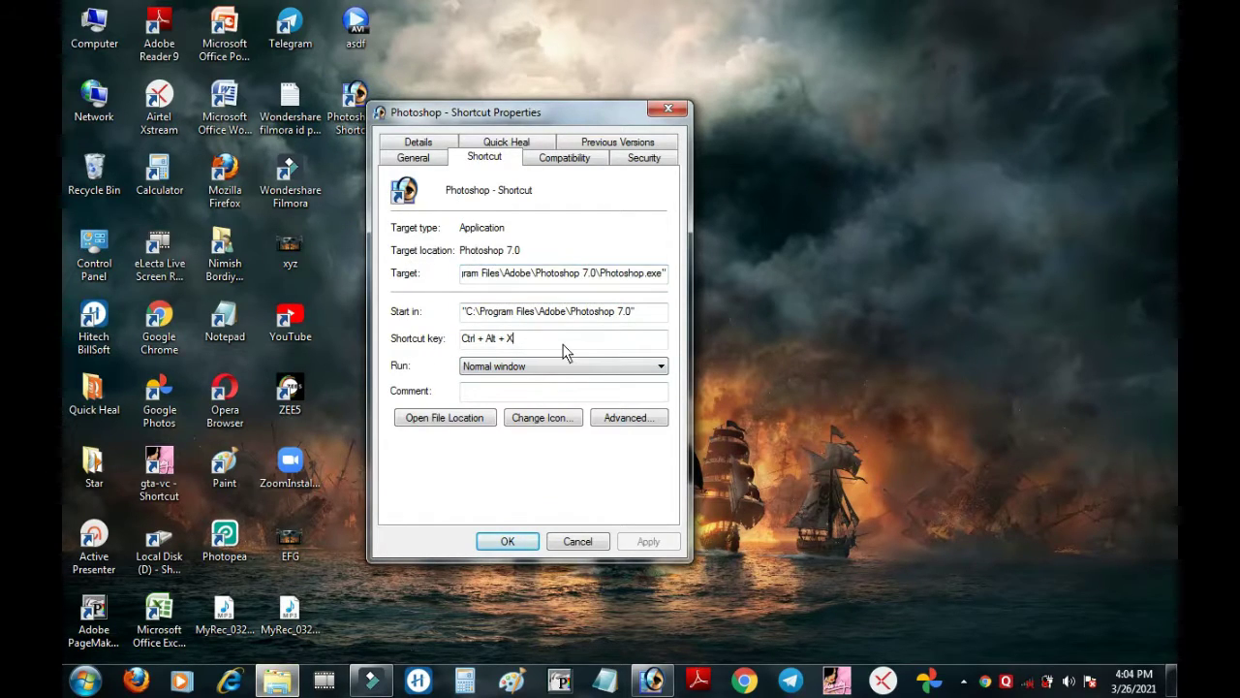
key("BackSpace")
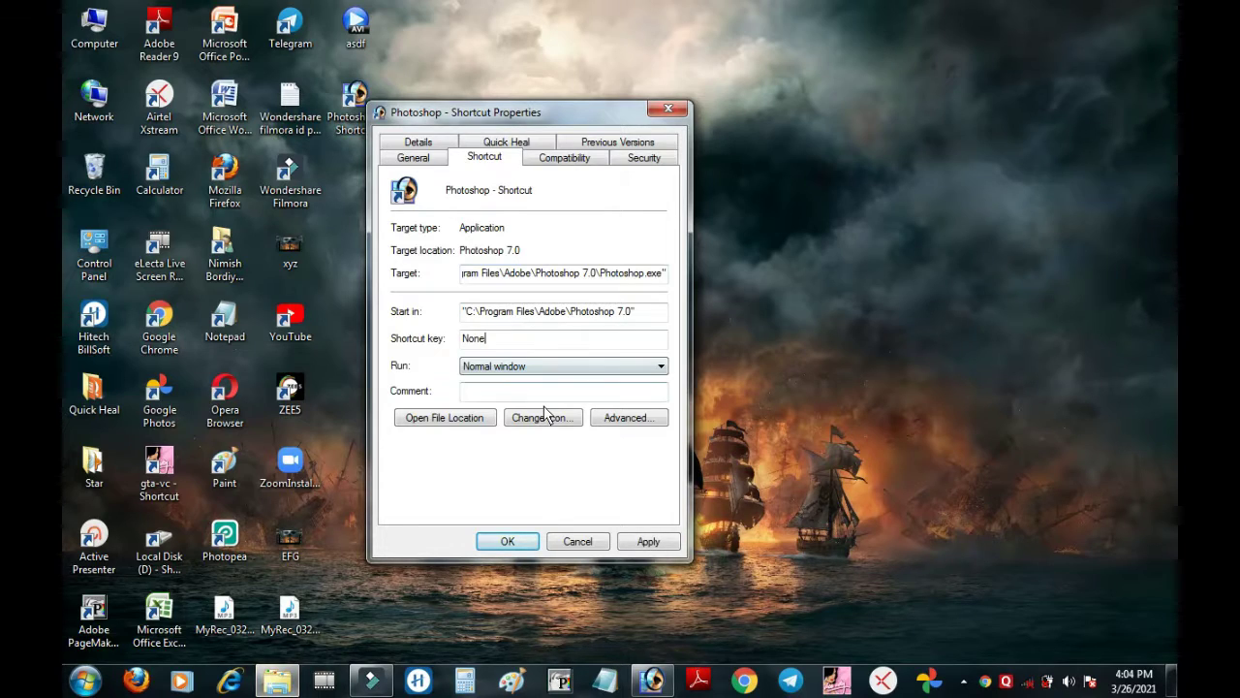
left_click(514, 542)
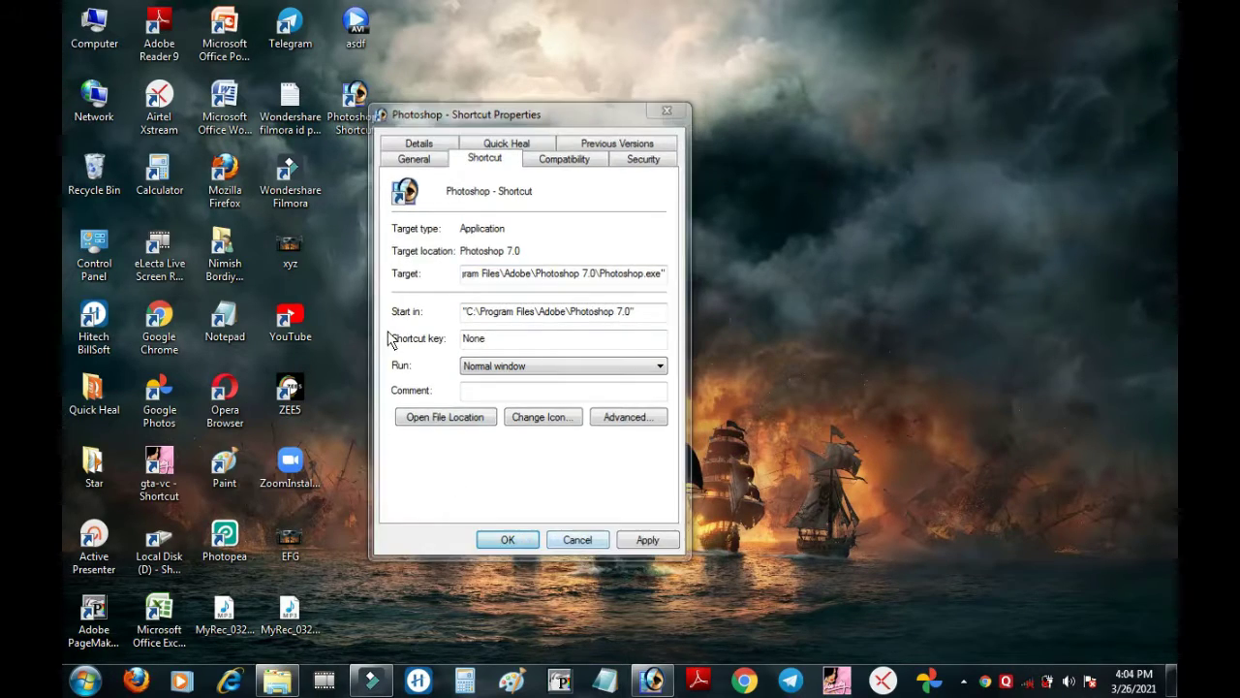
- Assign Ctrl + Alt + B as the shortcut key in the Photoshop shortcut's properties and save it
right_click(351, 111)
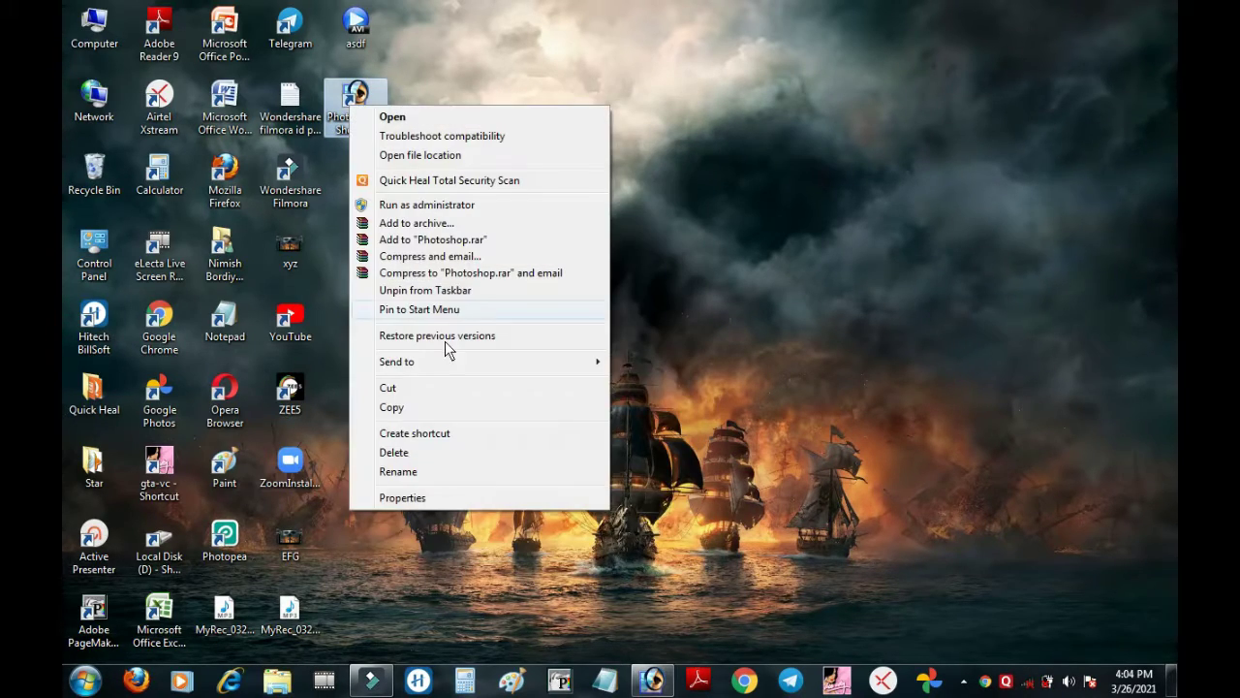
left_click(427, 496)
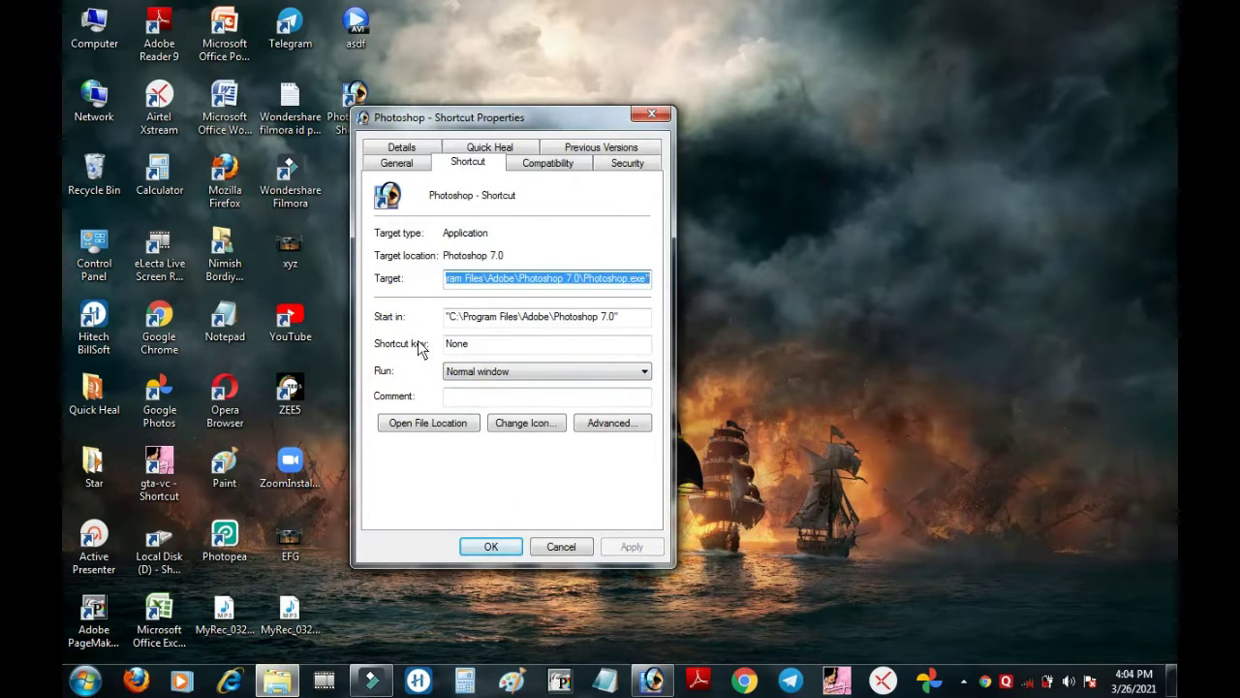
left_click(472, 347)
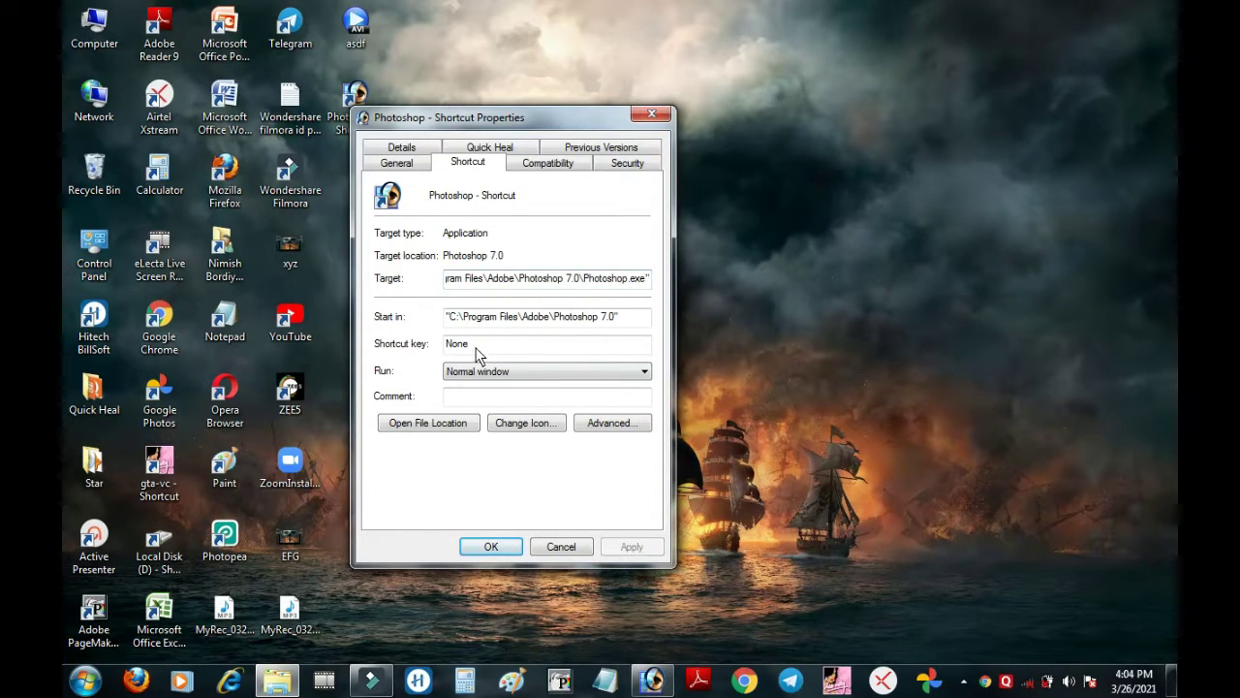
key("ctrl+alt")
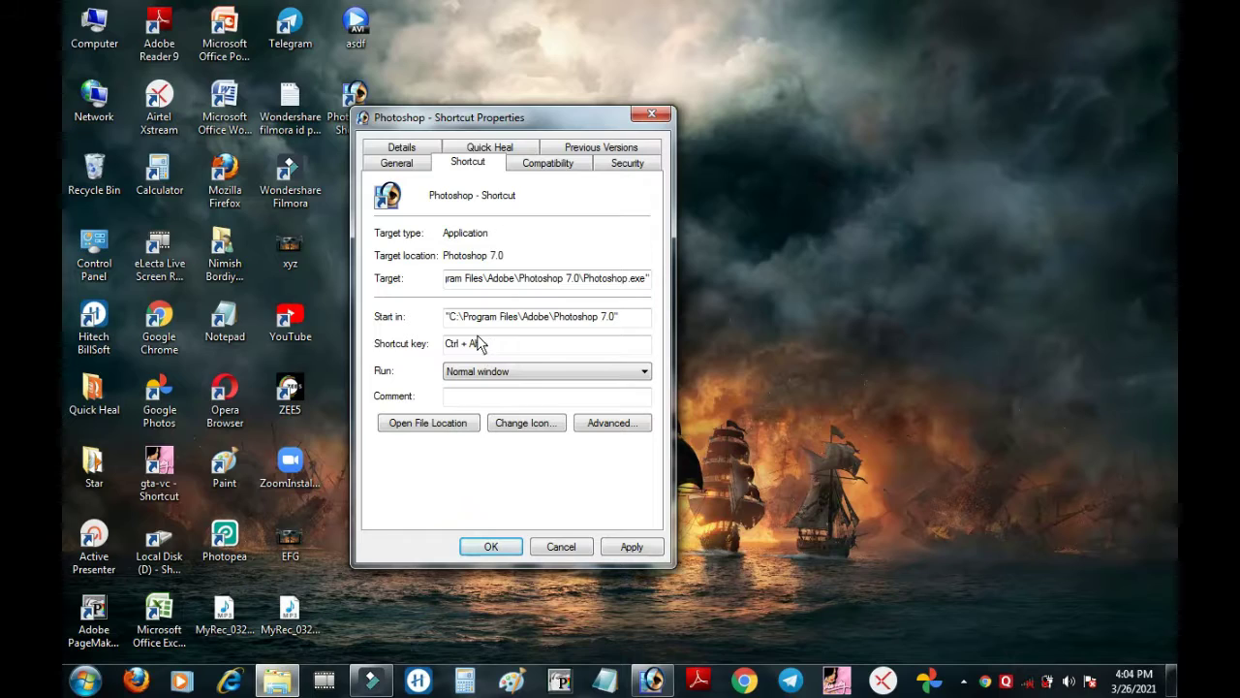
key("BackSpace")
key("ctrl+alt")
key("ctrl+alt+b")
left_click(513, 550)
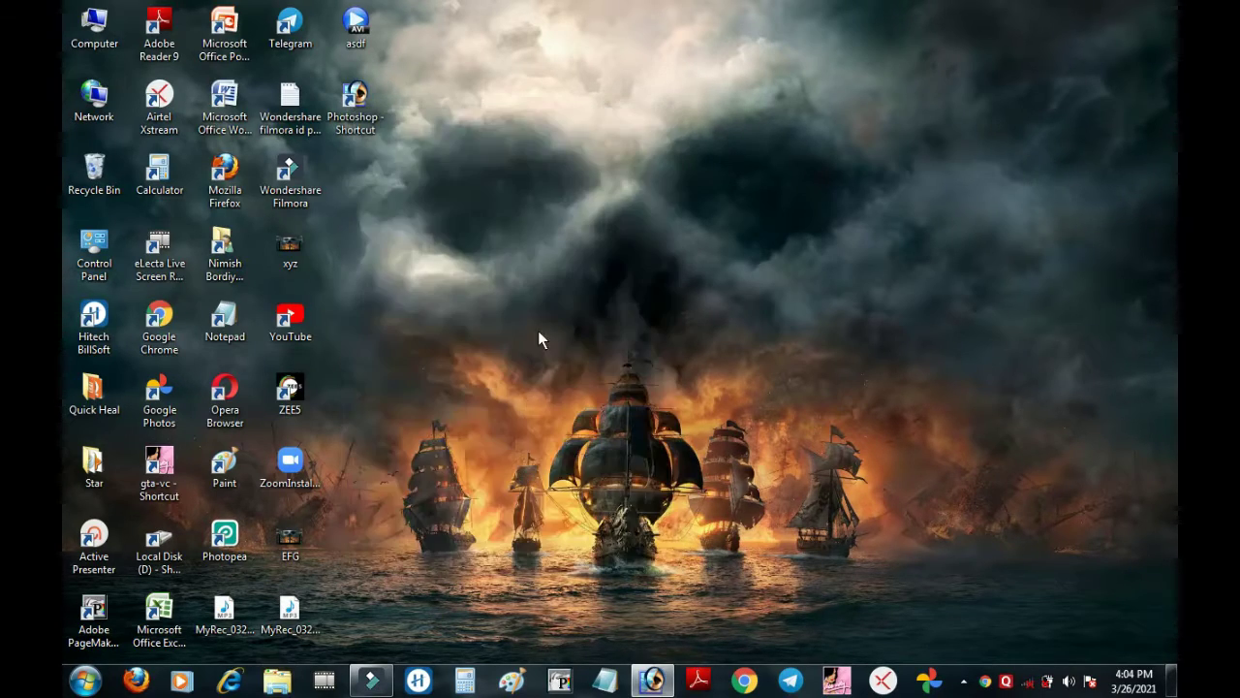
- Refresh the desktop twice, and test launching Photoshop with its assigned shortcut key, closing it again
right_click(467, 139)
left_click(509, 188)
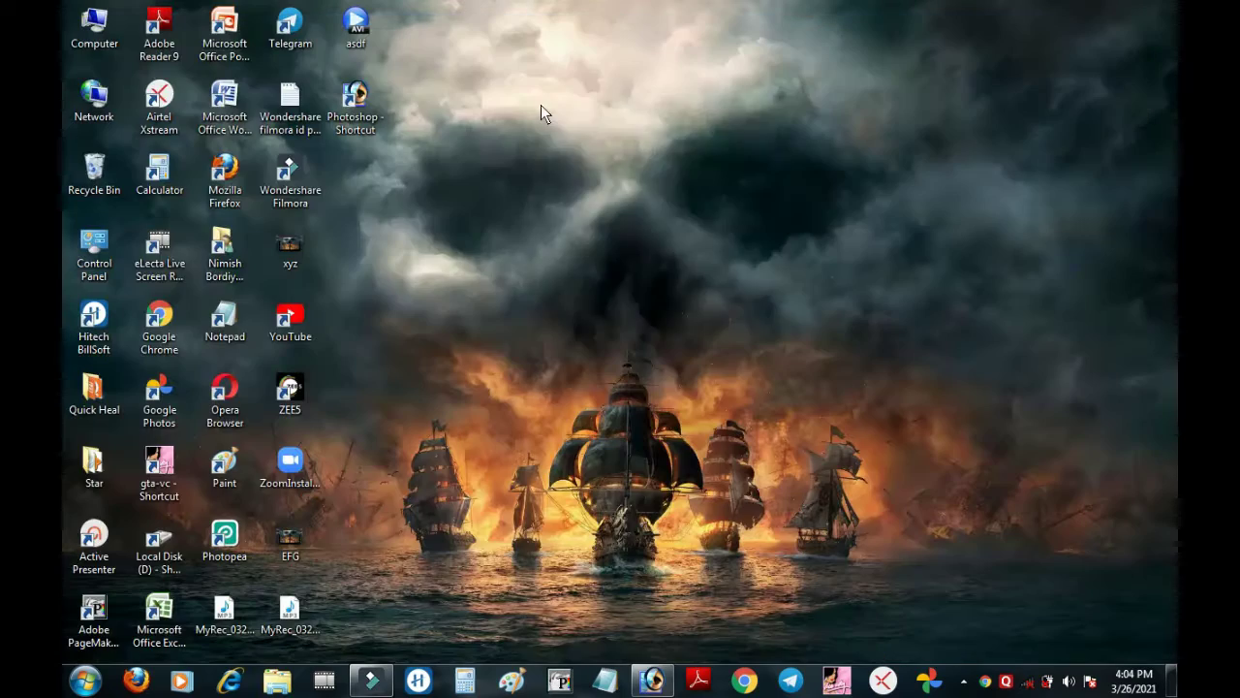
right_click(541, 101)
left_click(577, 155)
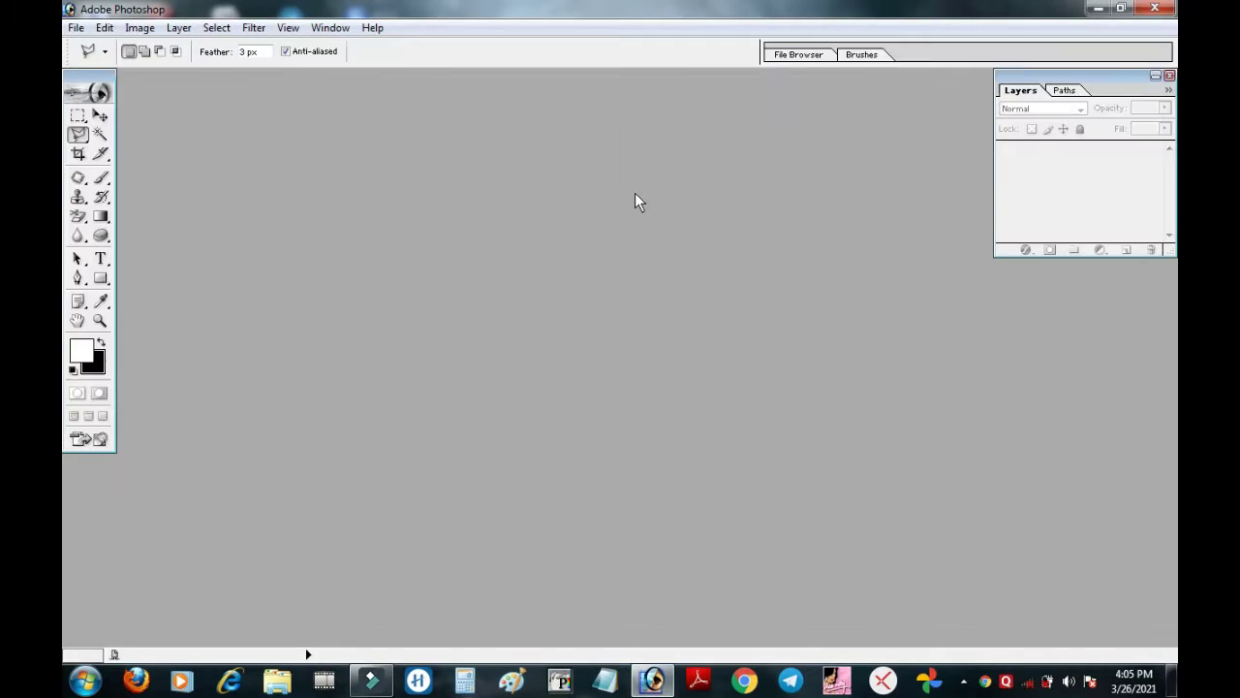
left_click(1155, 8)
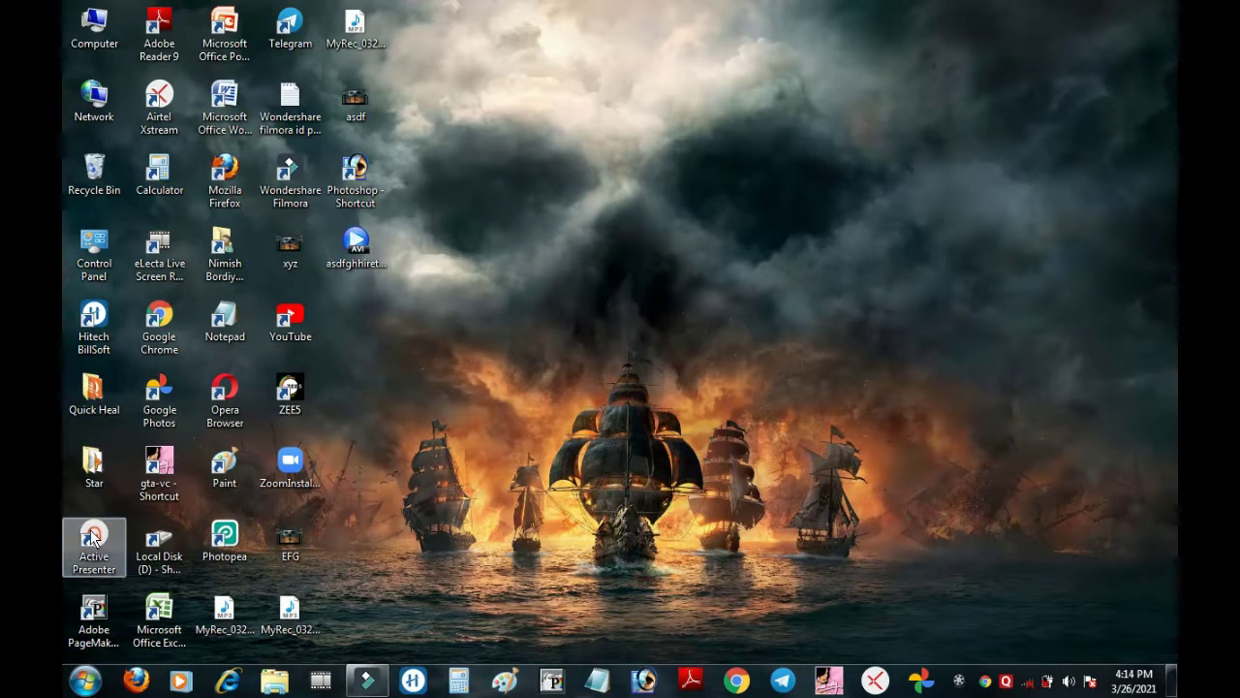
- Open Computer in a maximized window, minimize it, and open the Star folder from the desktop
double_click(94, 25)
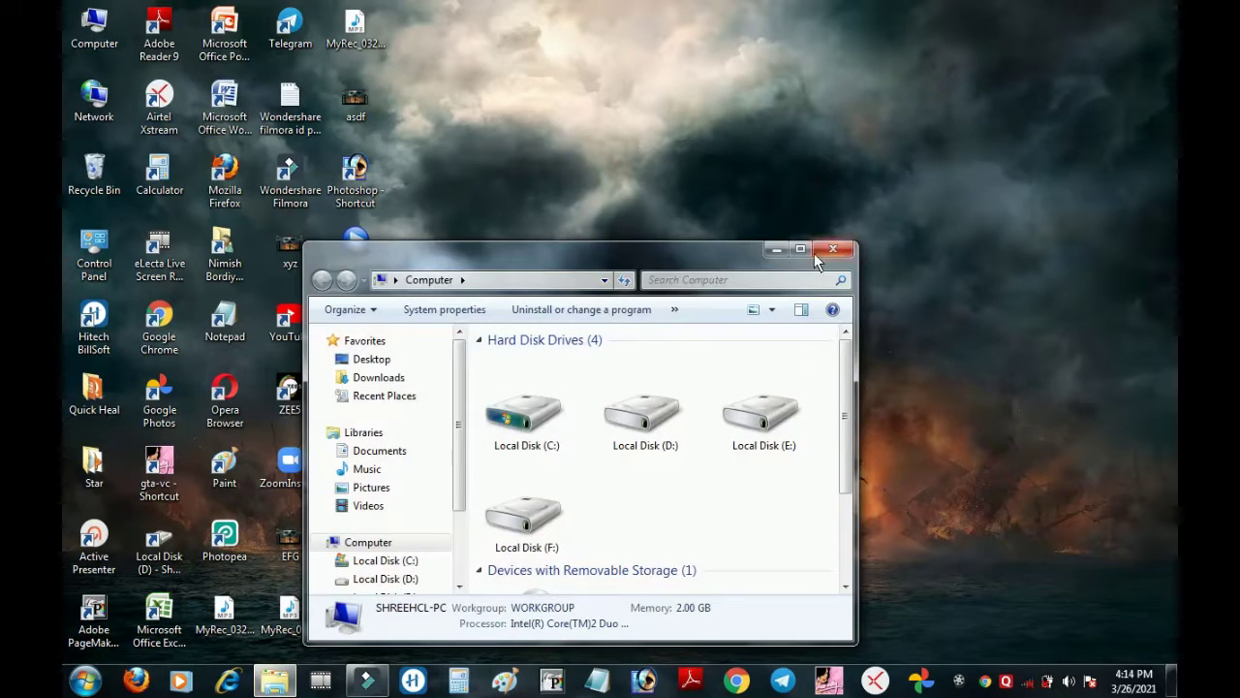
left_click(798, 248)
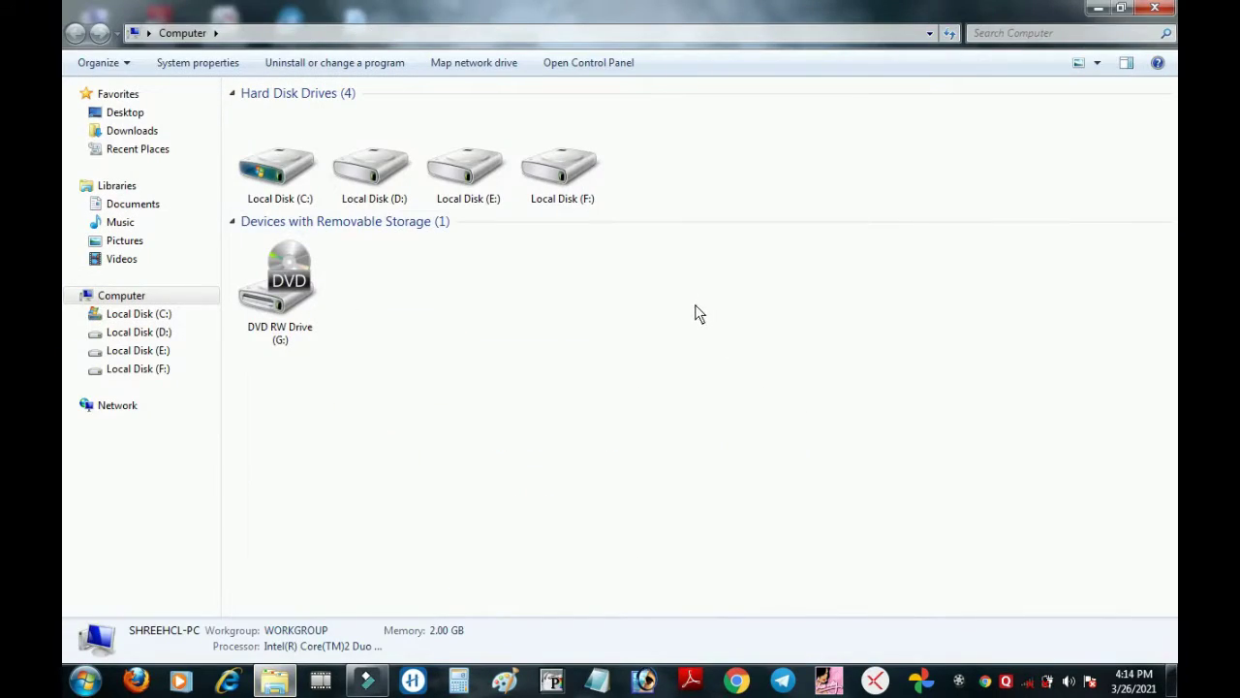
left_click(1096, 12)
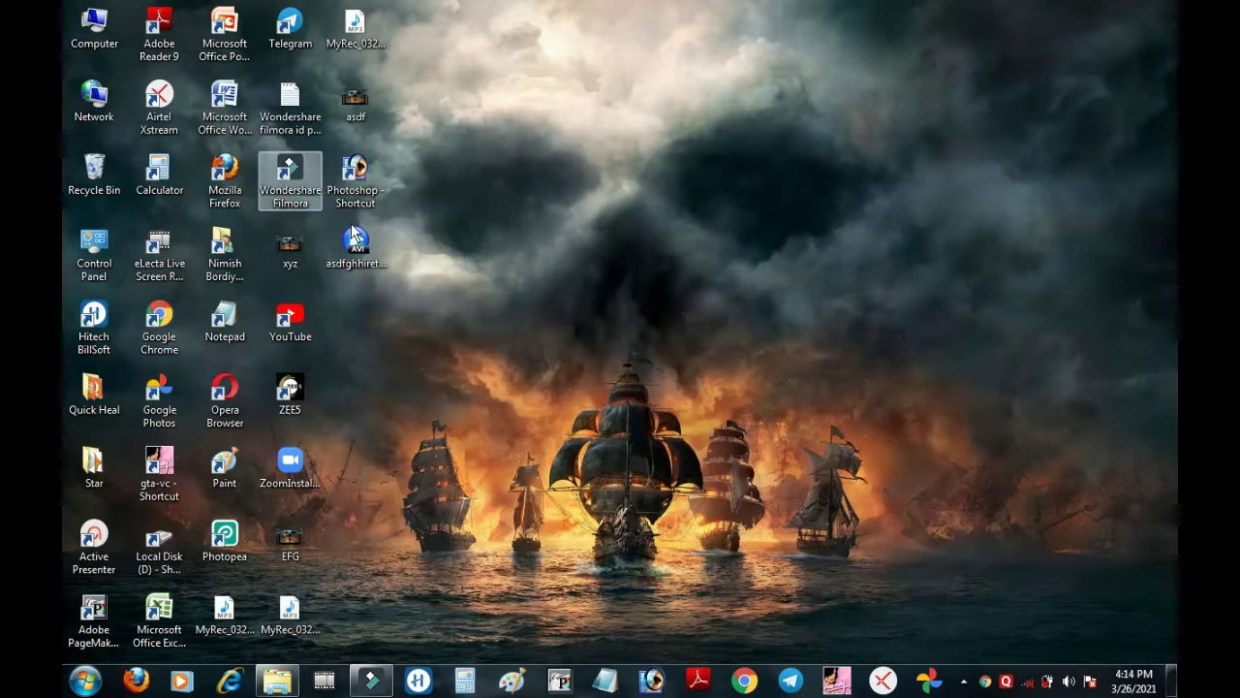
double_click(114, 475)
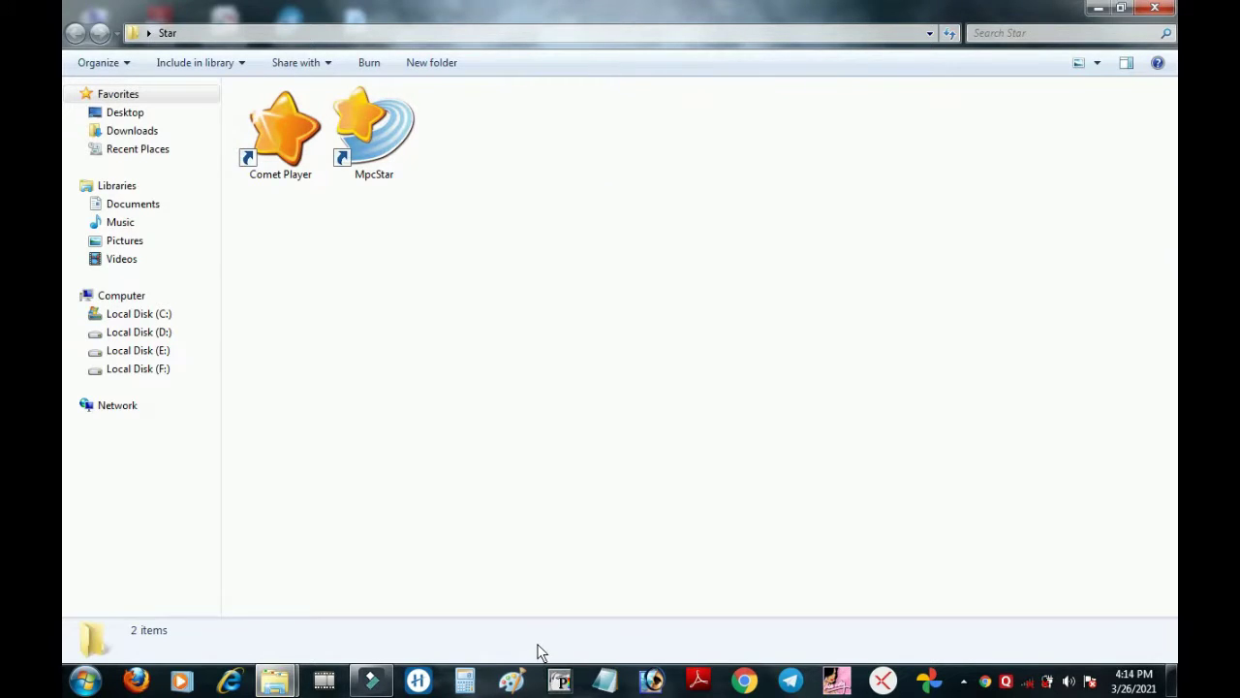
- Cycle through the open windows with the window switcher, return to the desktop and refresh it
key("alt+Tab")
key("alt+Tab")
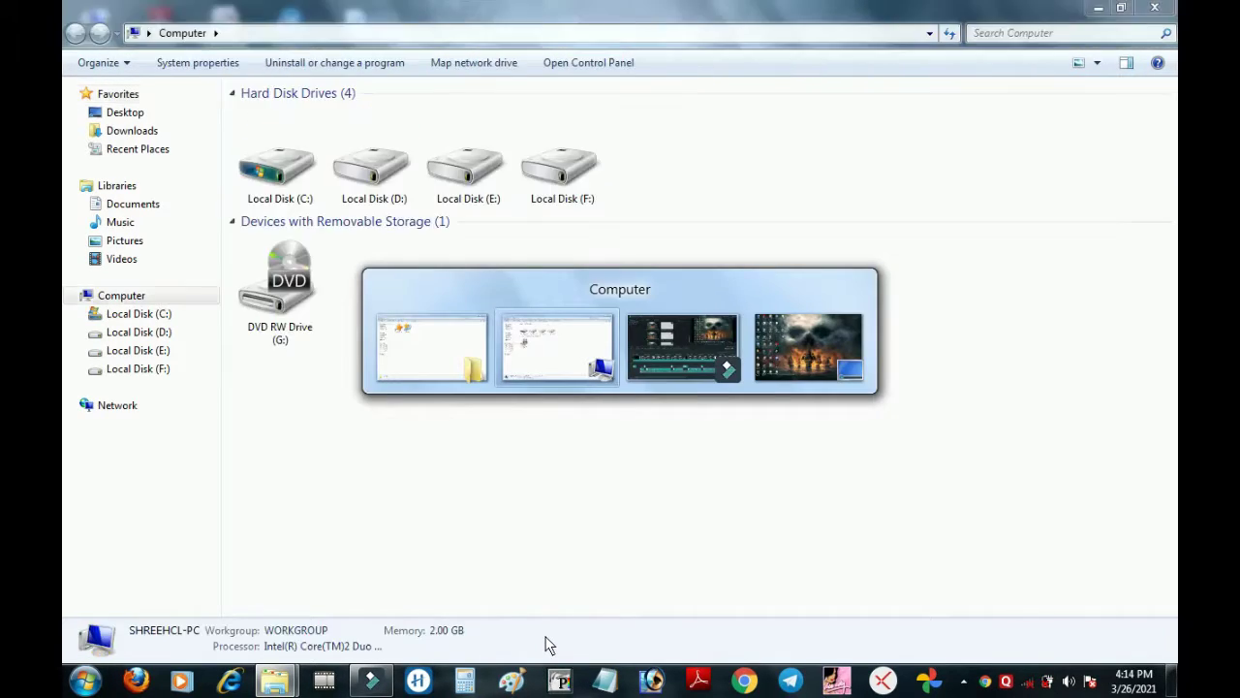
key("alt+Tab")
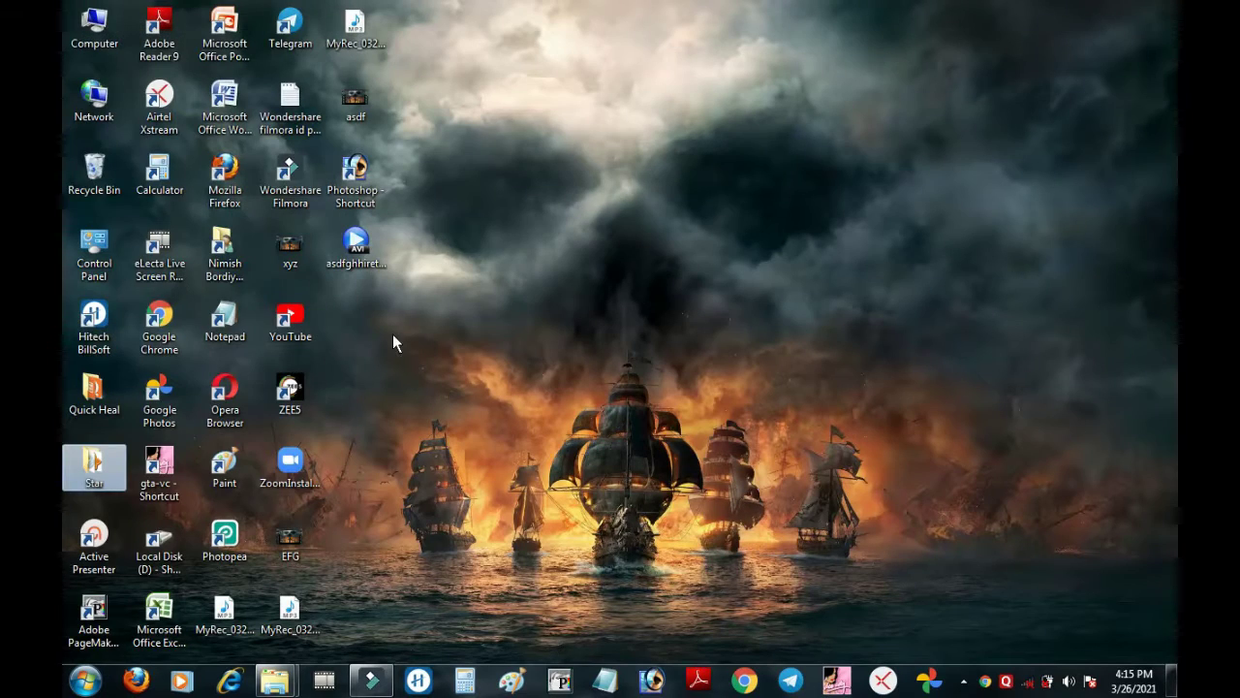
right_click(535, 250)
left_click(572, 303)
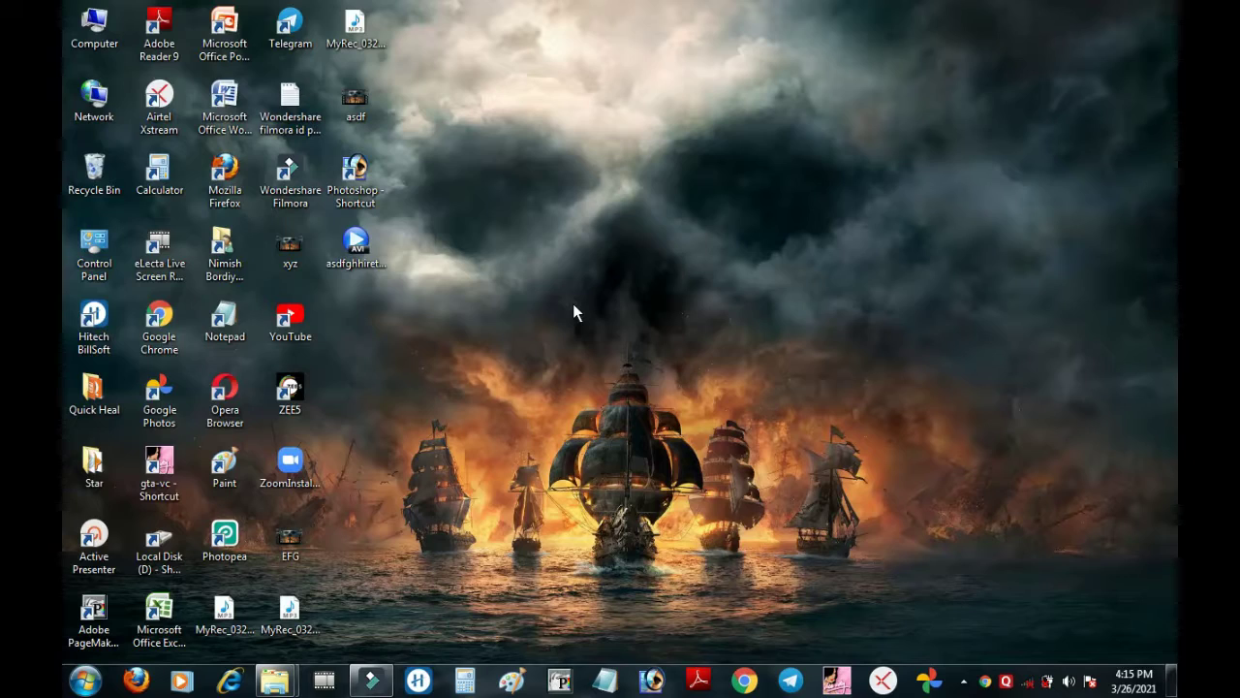
- Switch to the Computer window, then cycle through the window switcher's previews and select the desktop
key("alt+Tab")
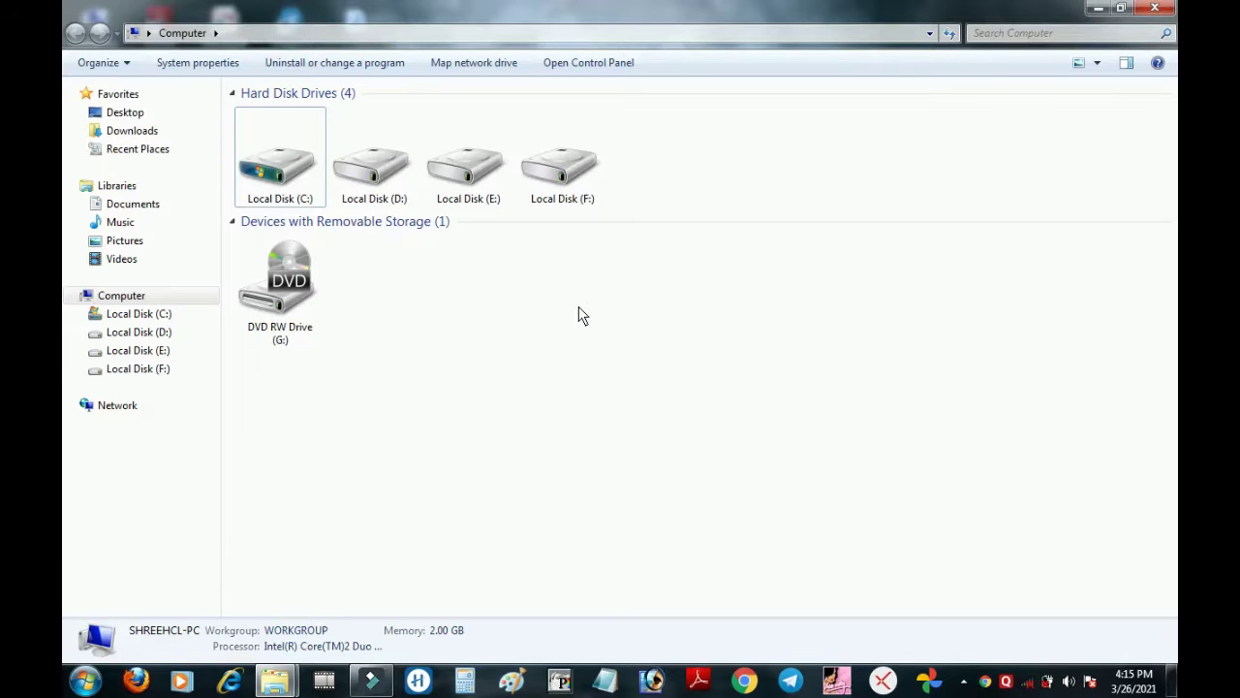
key("alt+Tab")
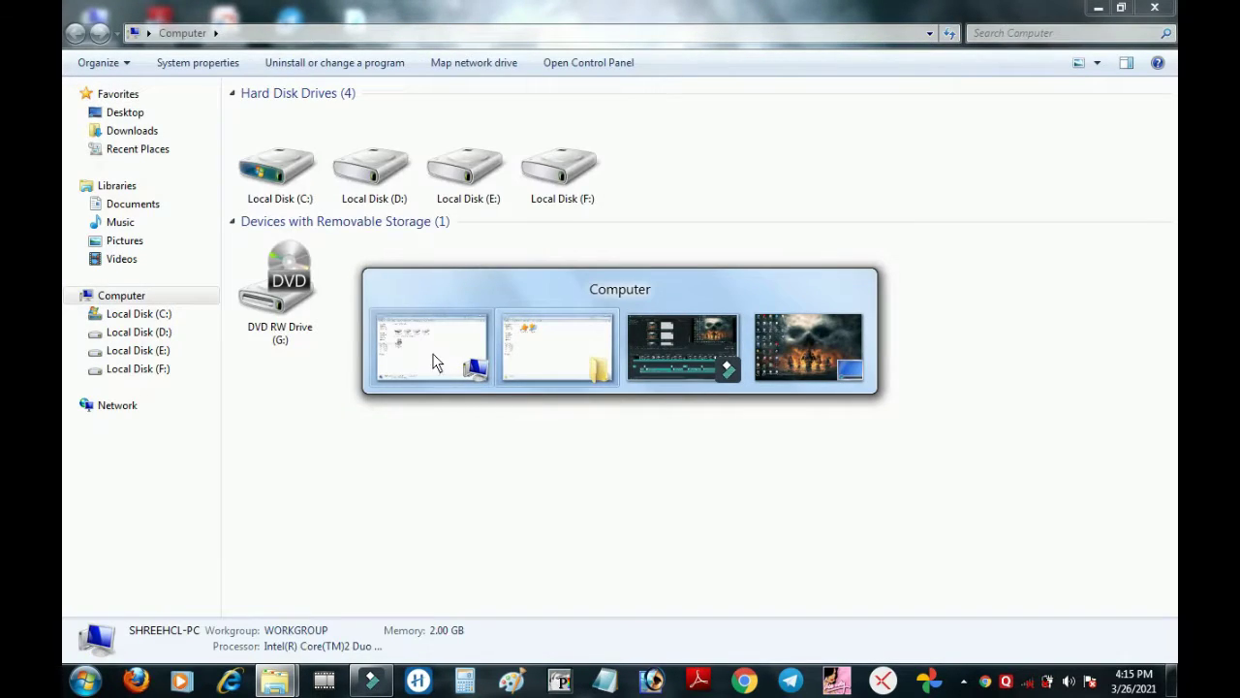
key("alt+Tab")
key("alt+Tab")
key("alt+Tab")
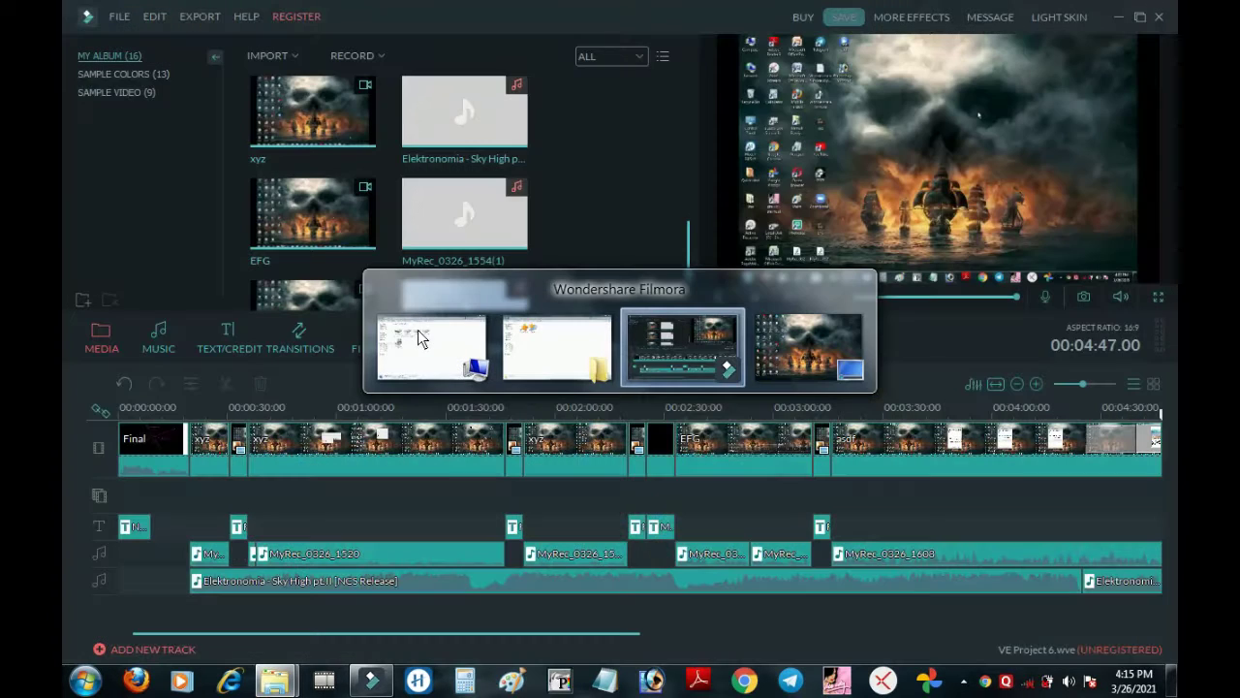
key("alt+Tab")
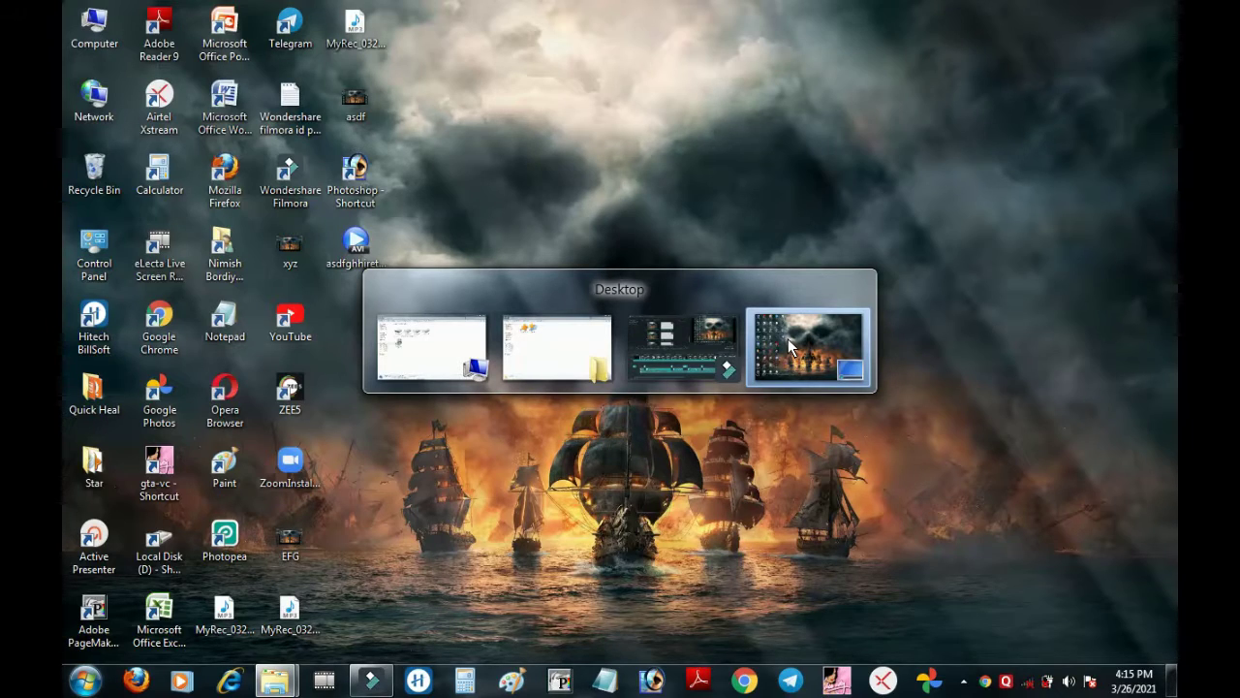
left_click(788, 338)
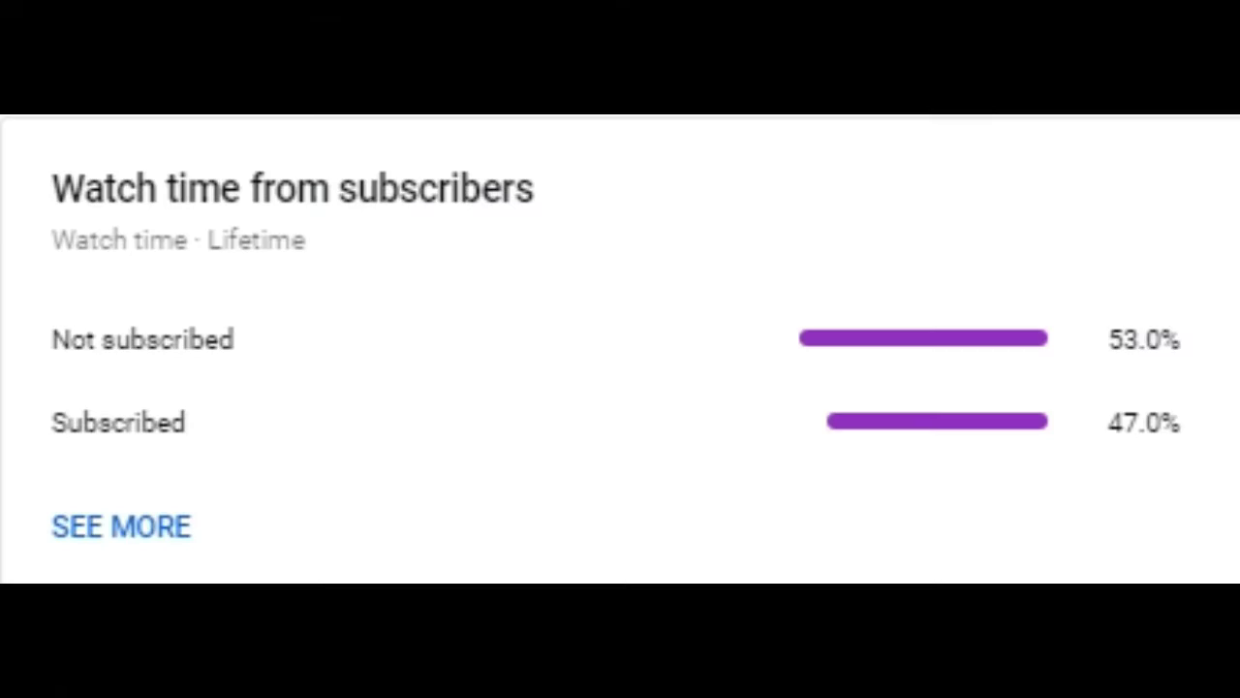